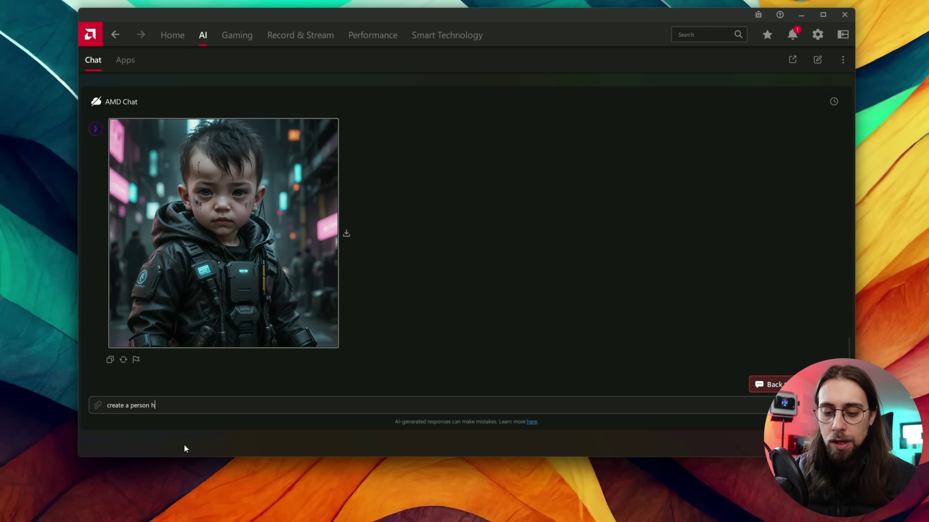
# Generate an image of 'a person holding a GPU' in AMD Chat.
pyautogui.write('olding a GPU')
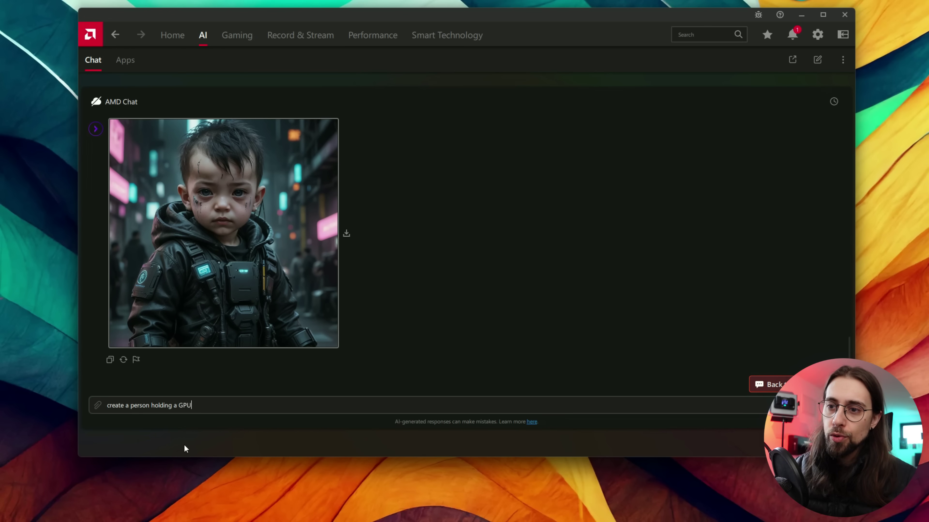
pyautogui.press('Return')
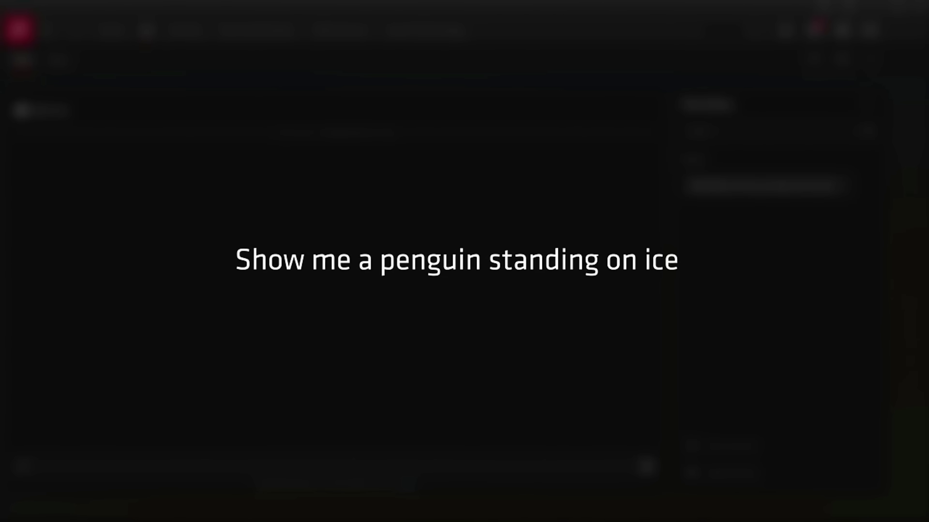
# Send the penguin-on-ice image request, then launch standalone AMD Chat from the desktop menu.
pyautogui.press('Return')
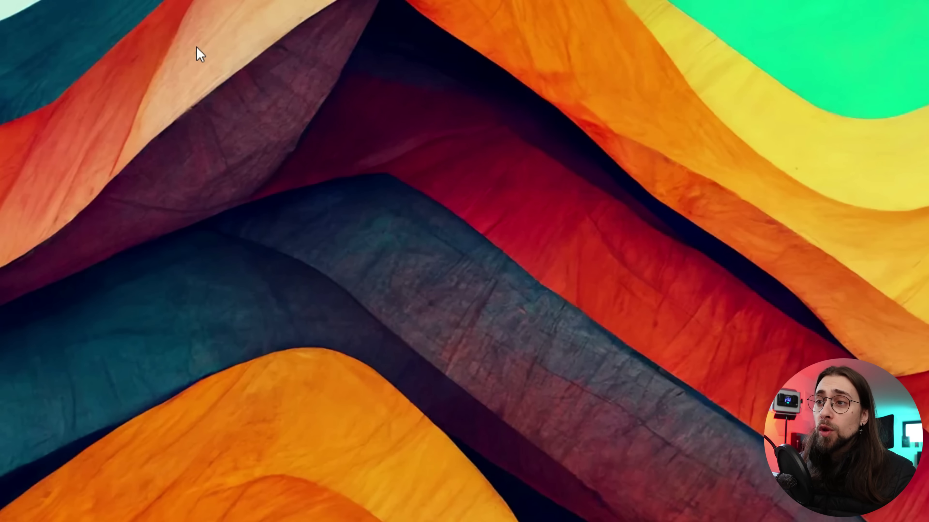
pyautogui.rightClick(191, 53)
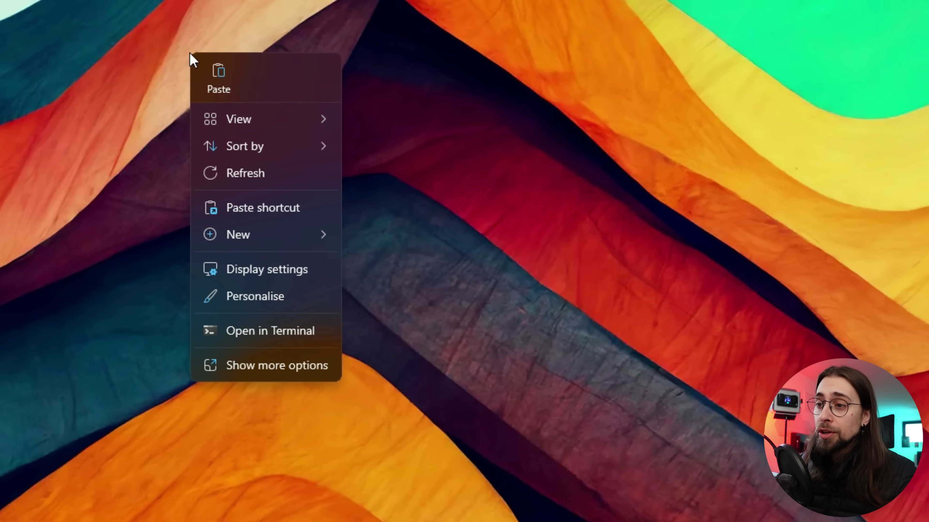
pyautogui.moveTo(277, 339)
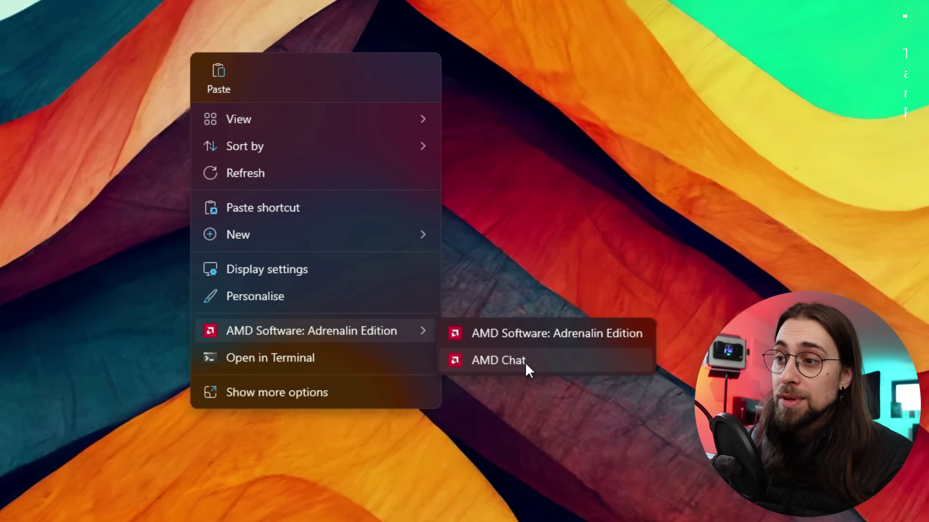
pyautogui.click(526, 365)
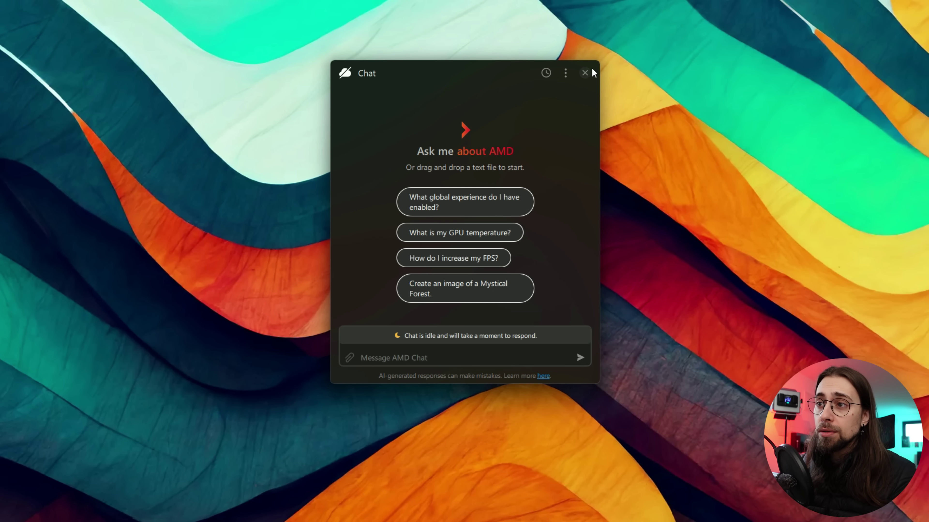
# Close the standalone chat and open the full Adrenalin app on its AI Chat page.
pyautogui.click(585, 74)
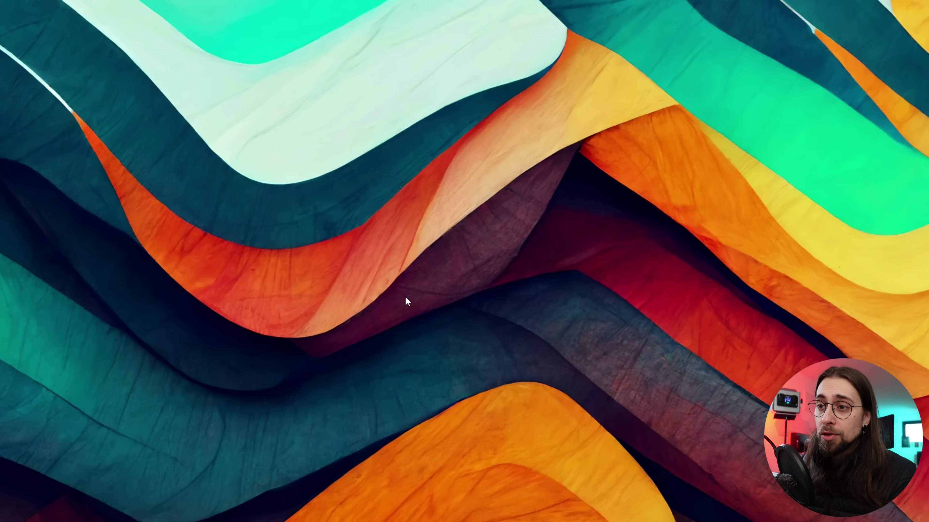
pyautogui.rightClick(405, 297)
pyautogui.moveTo(494, 467)
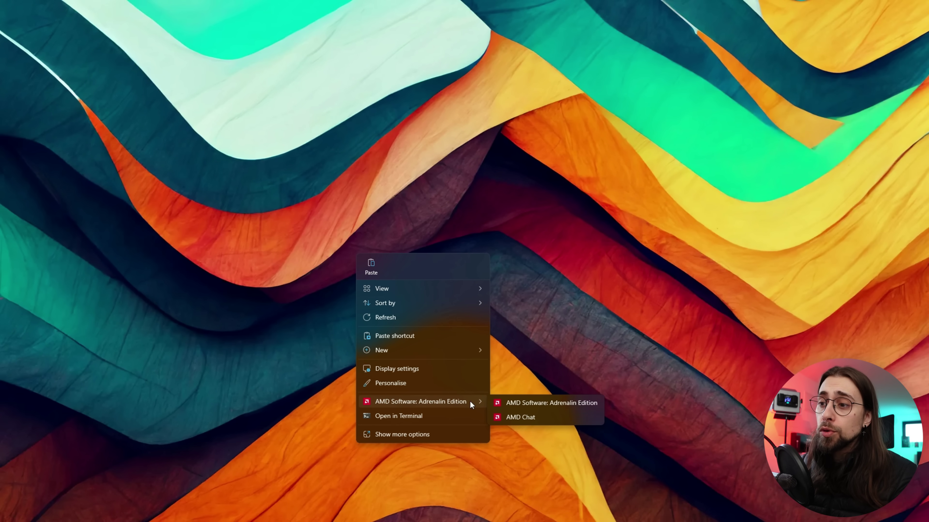
pyautogui.click(507, 402)
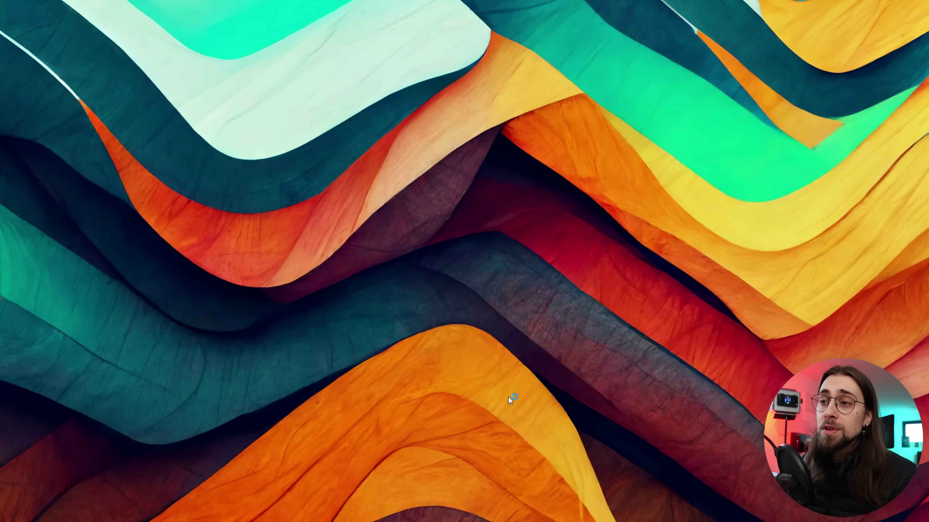
pyautogui.click(202, 54)
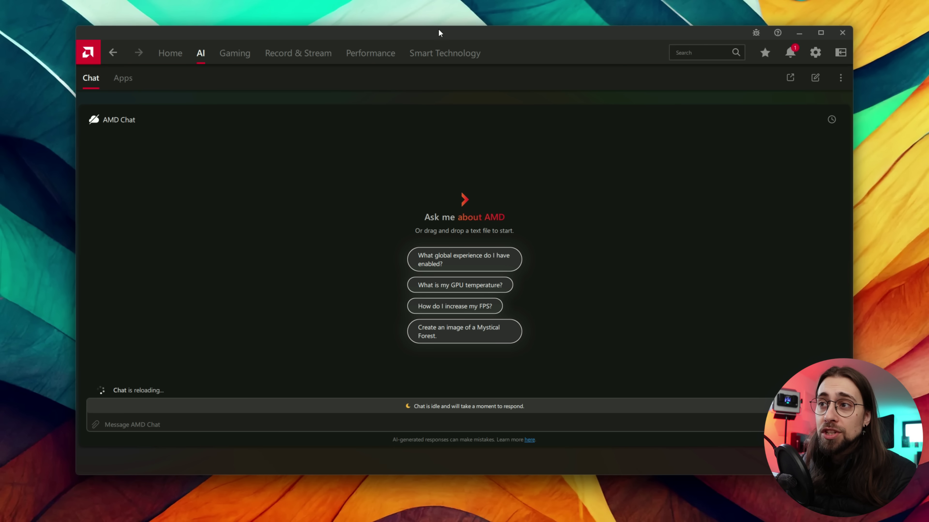
pyautogui.moveTo(439, 32); pyautogui.dragTo(440, 19)
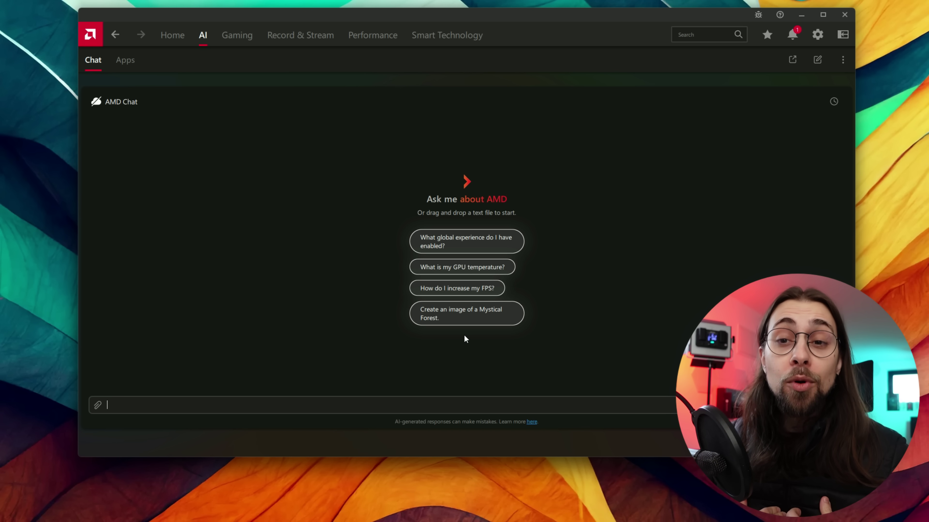
# Ask AMD Chat a question about a YouTube creator.
pyautogui.write('Who')
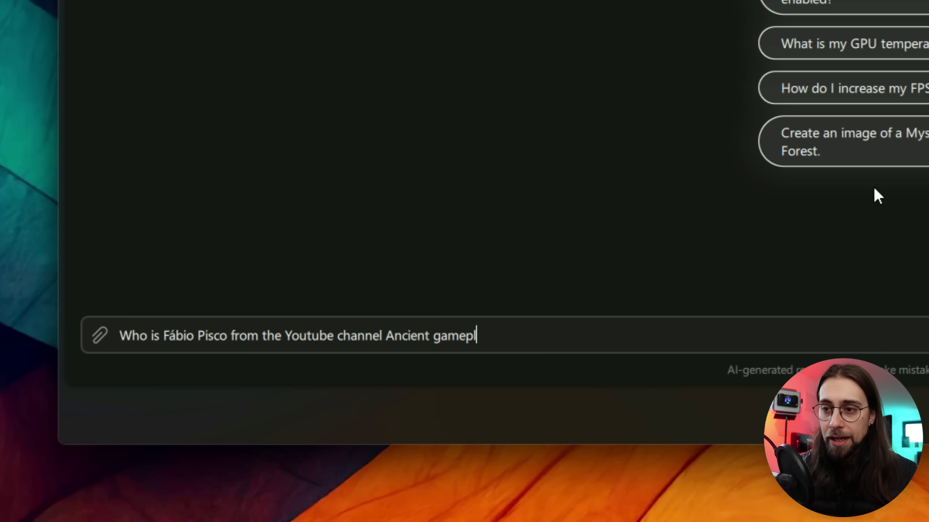
pyautogui.write('ays')
pyautogui.press('Return')
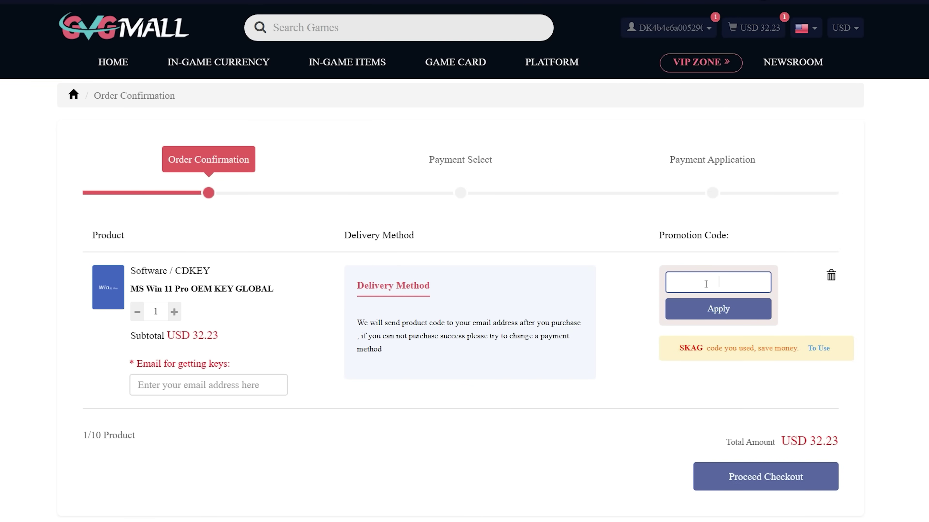
# Enter the promotion code in the checkout's Promotion Code field and apply it.
pyautogui.write('SKAG')
pyautogui.click(796, 305)
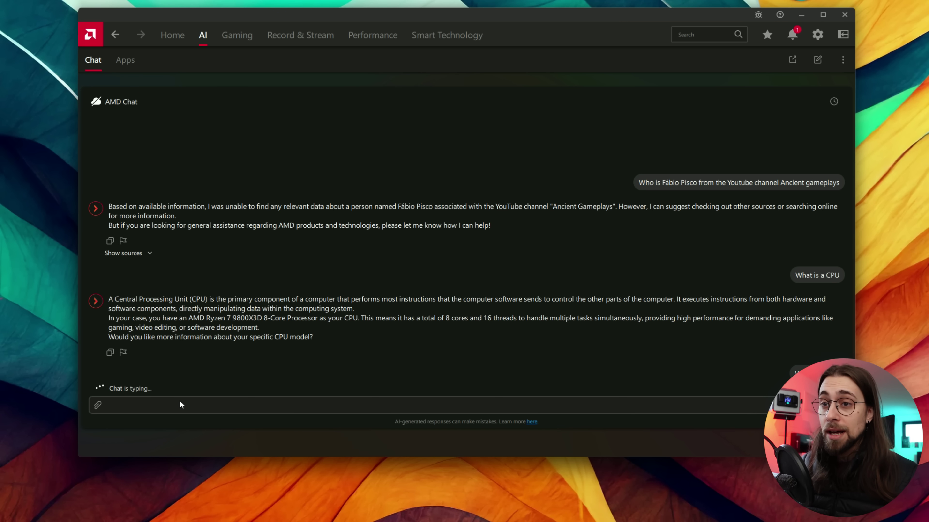
# Send the pending 'What is a GPU' question to AMD Chat.
pyautogui.press('Return')
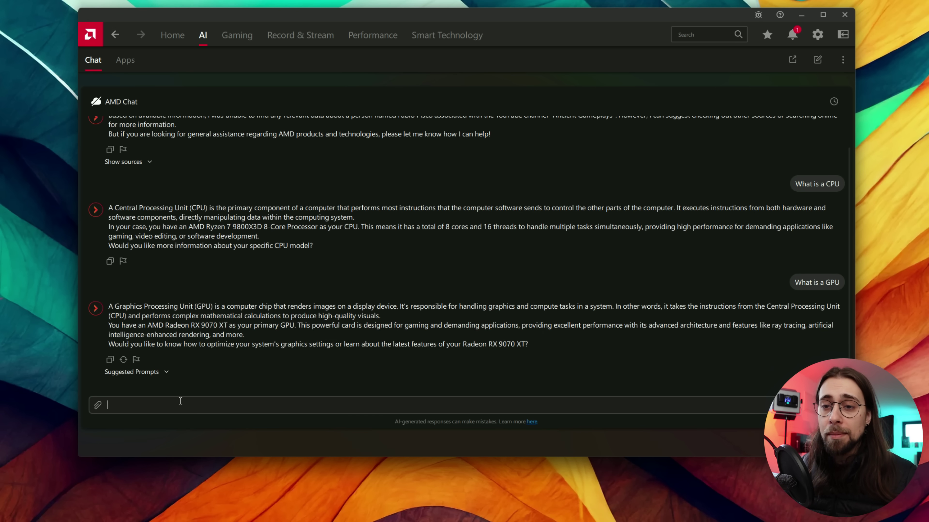
# Ask 'What is FSR', then type 'What is XeSS', correcting the mistyped letter.
pyautogui.write('What ')
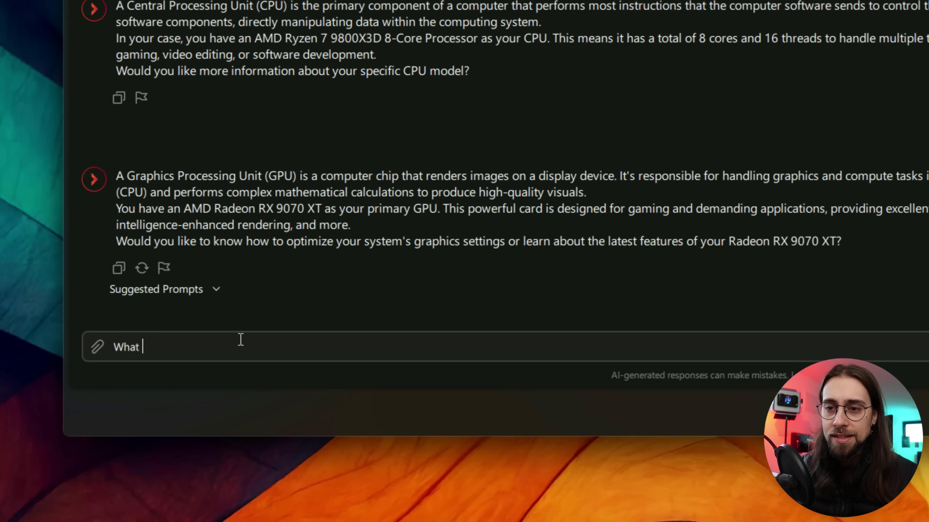
pyautogui.write('is FSR')
pyautogui.press('Return')
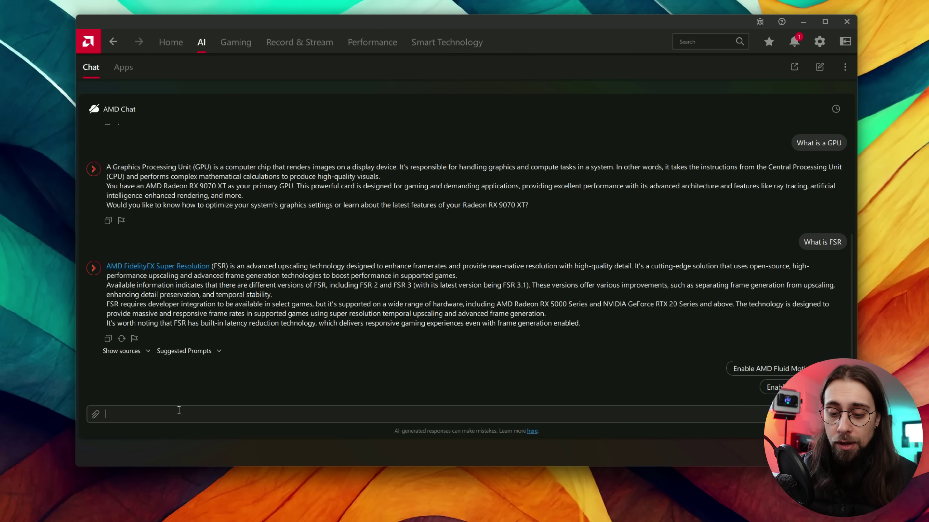
pyautogui.write('What is XE')
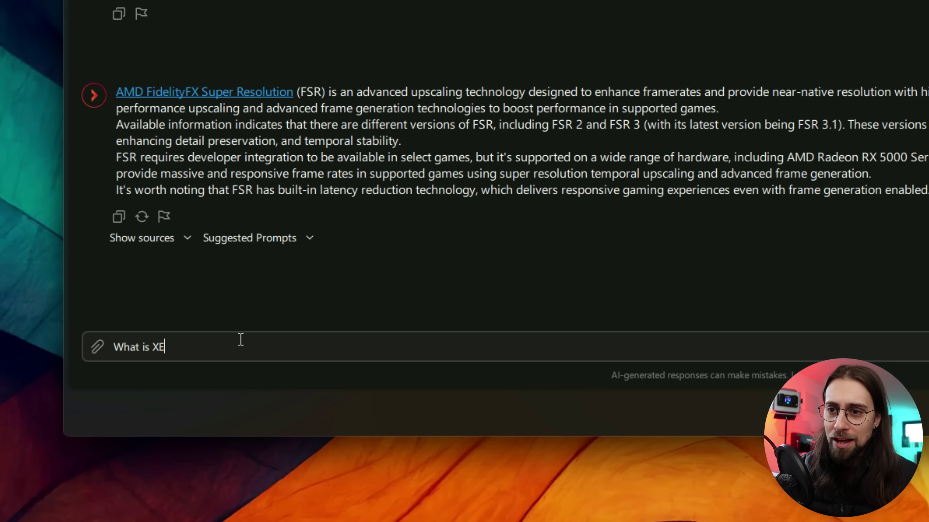
pyautogui.press('BackSpace')
pyautogui.write('e')
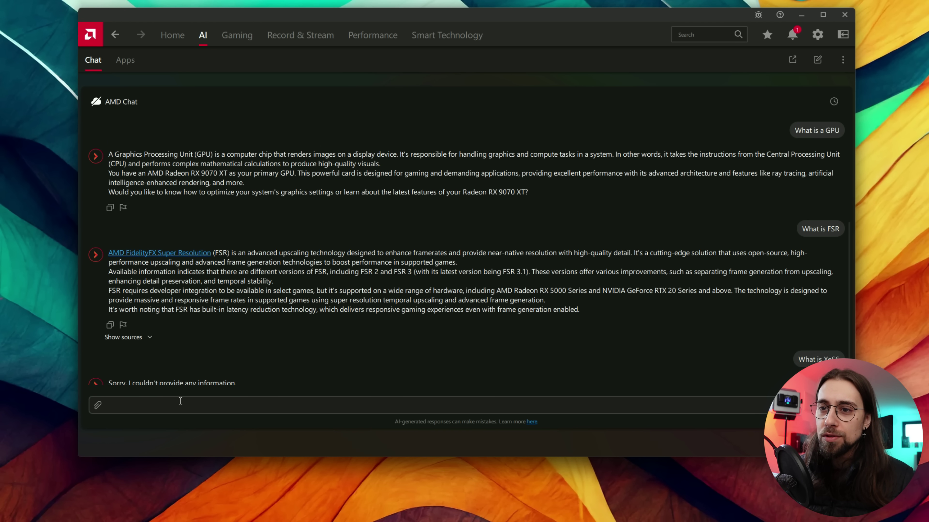
pyautogui.scroll(-1, 285, 263)
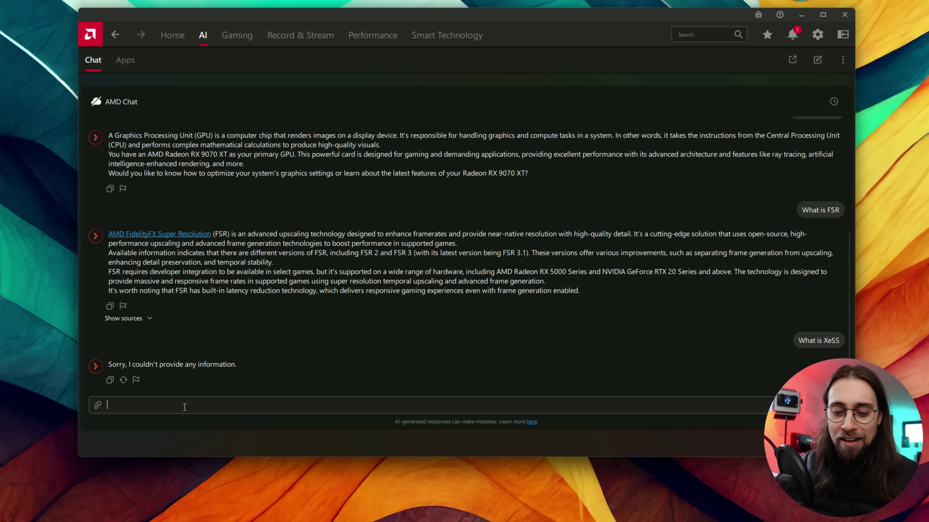
# Re-ask 'what is XeSS' and type 'what is NVIDIA'S dlss'.
pyautogui.write('XEe')
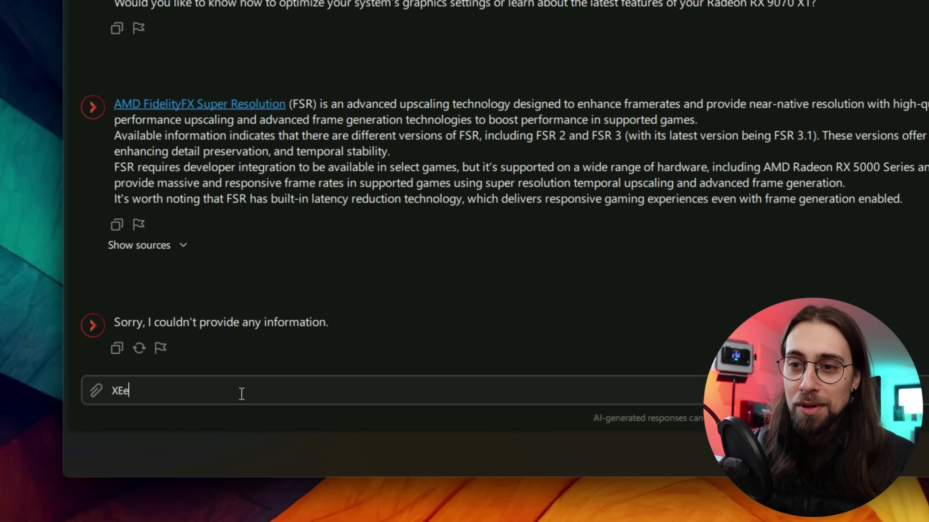
pyautogui.write('S')
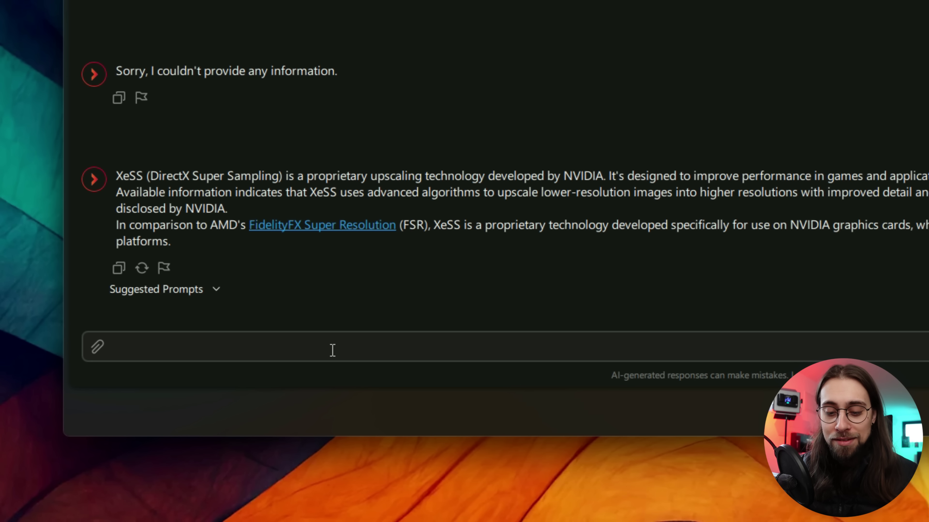
pyautogui.write('wha')
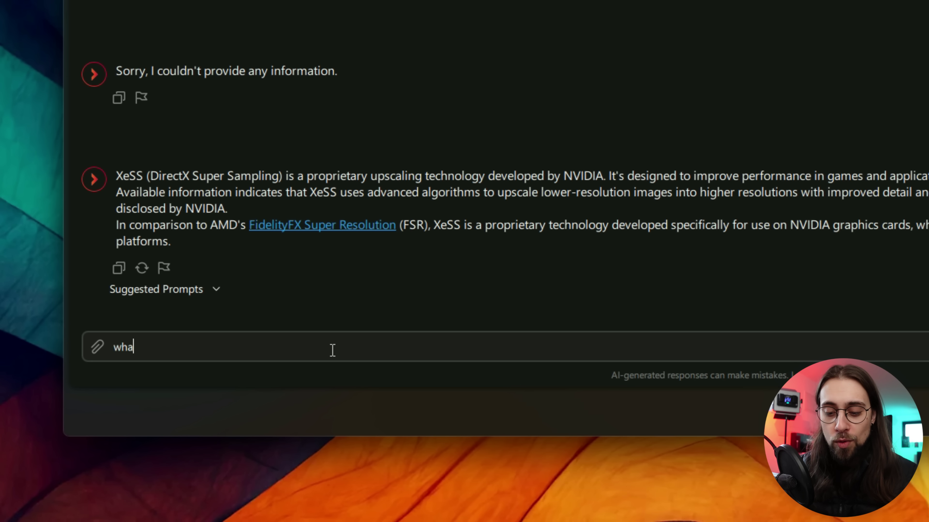
pyautogui.write("t is NVIDIA'S")
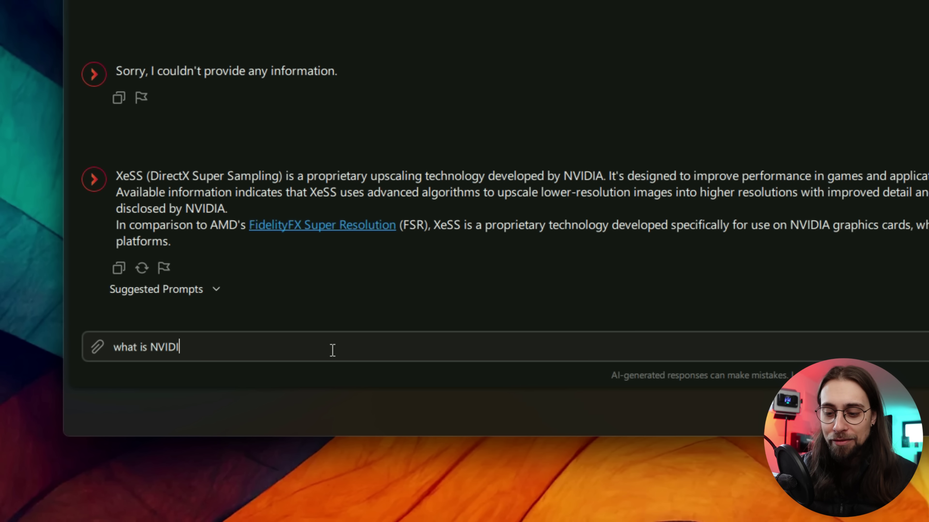
pyautogui.write(' dlss')
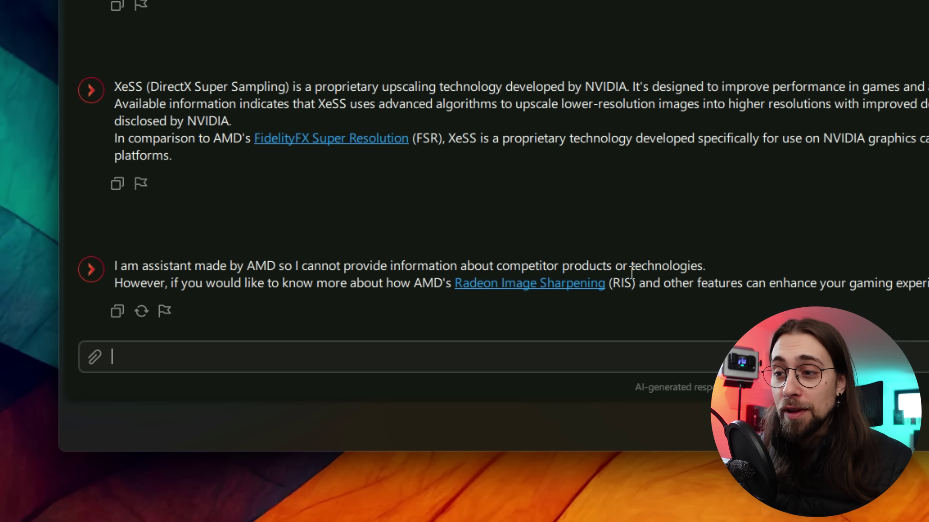
# Ask whether RX 7000 series GPUs can run FSR4, then request games supporting FSR4.
pyautogui.write('can RX ')
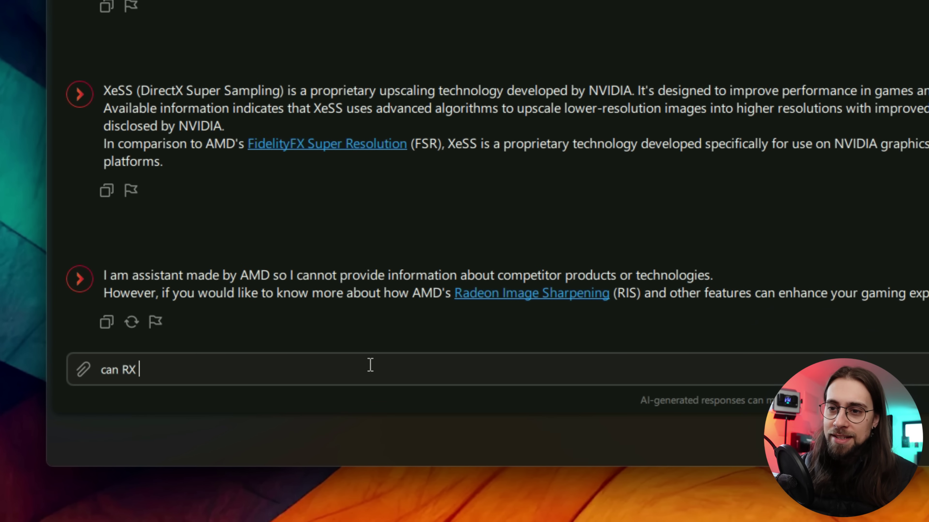
pyautogui.write('7000 series GP')
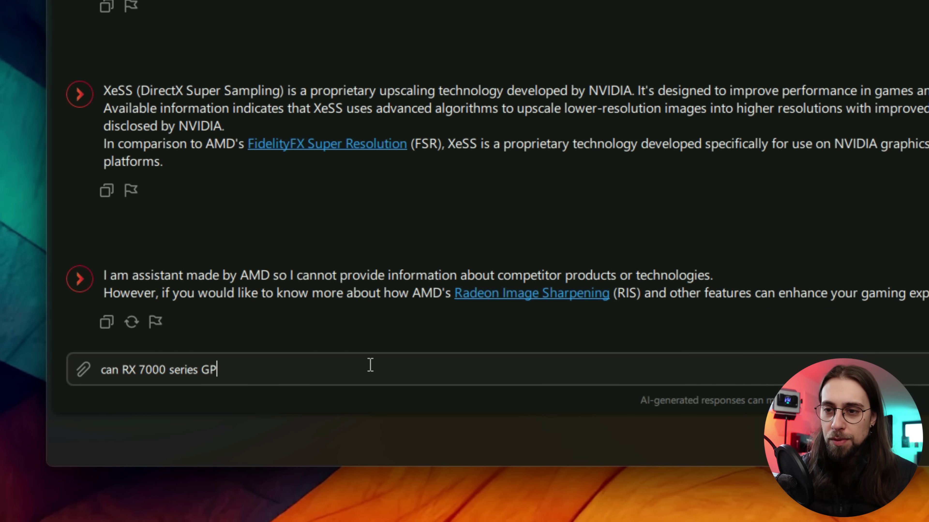
pyautogui.write('Us run F')
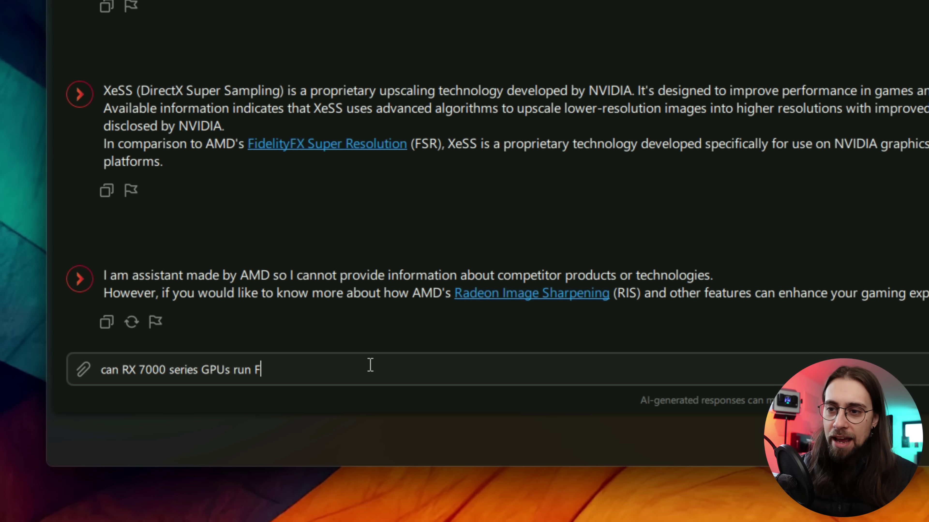
pyautogui.write('SR4?')
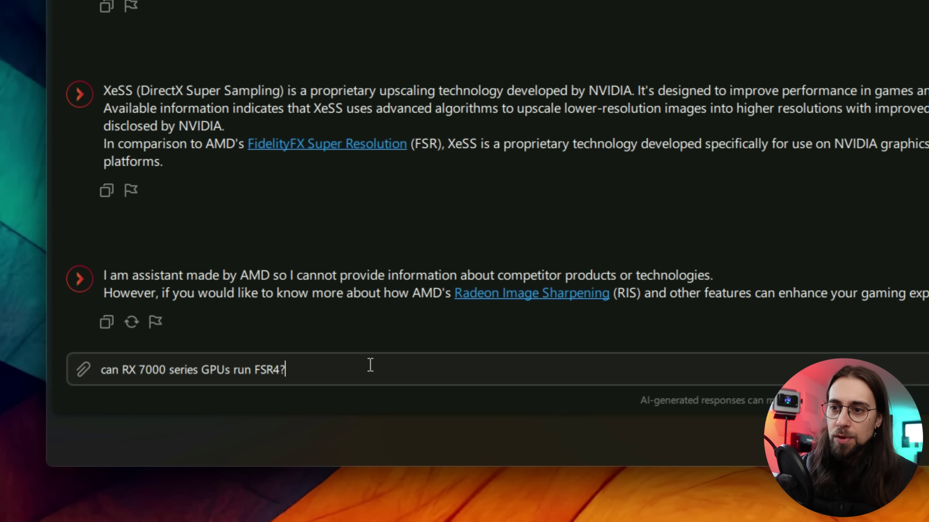
pyautogui.press('Return')
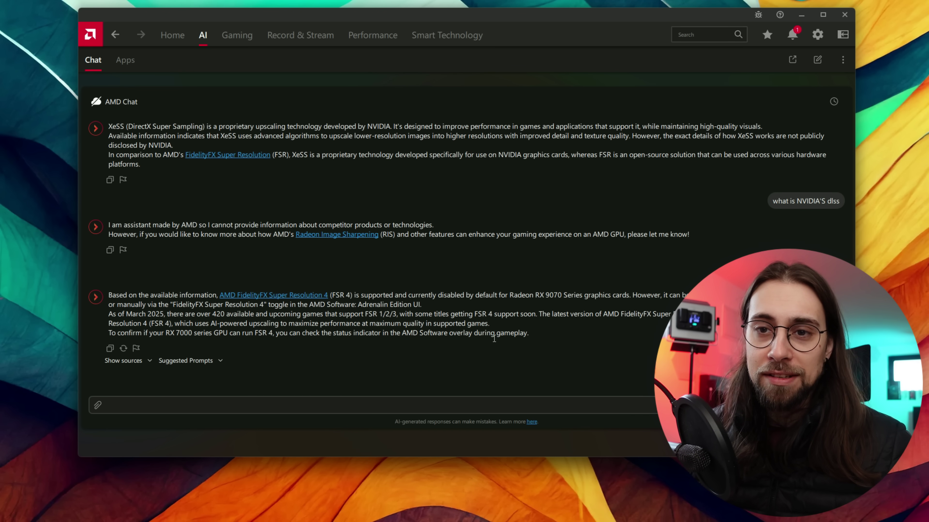
pyautogui.write('Give me a li')
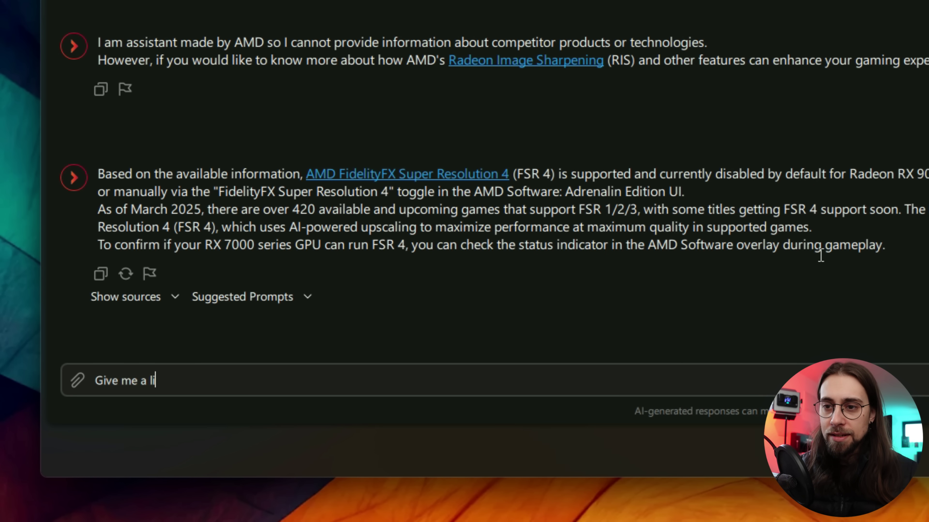
pyautogui.write('st of gam')
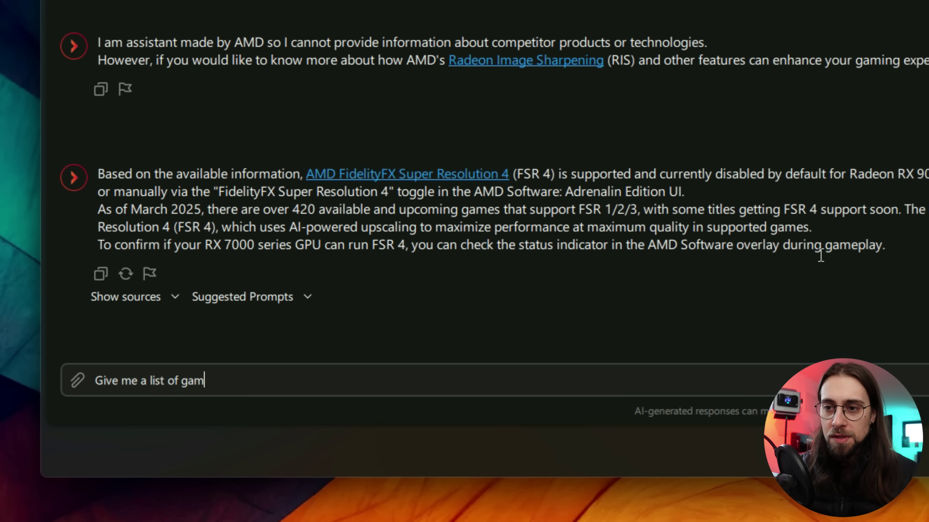
pyautogui.write('es that support FSR')
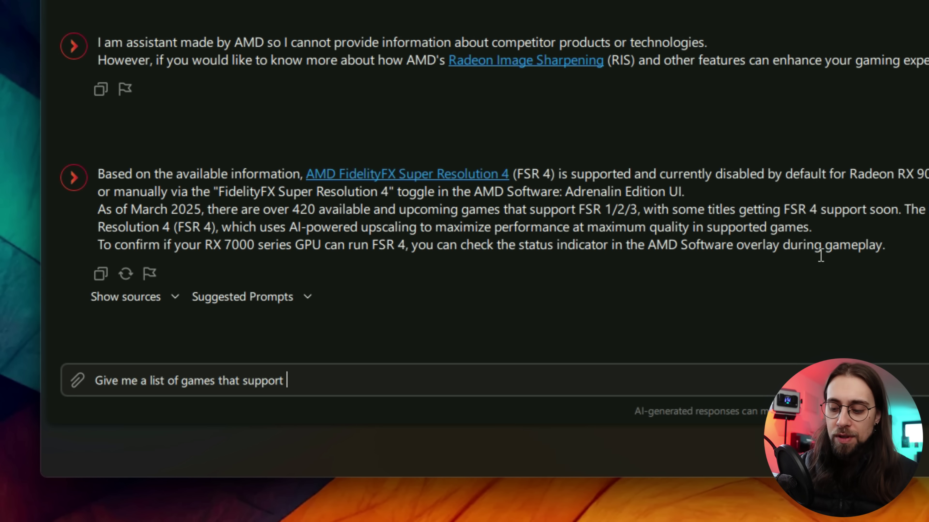
pyautogui.write('4')
pyautogui.press('Return')
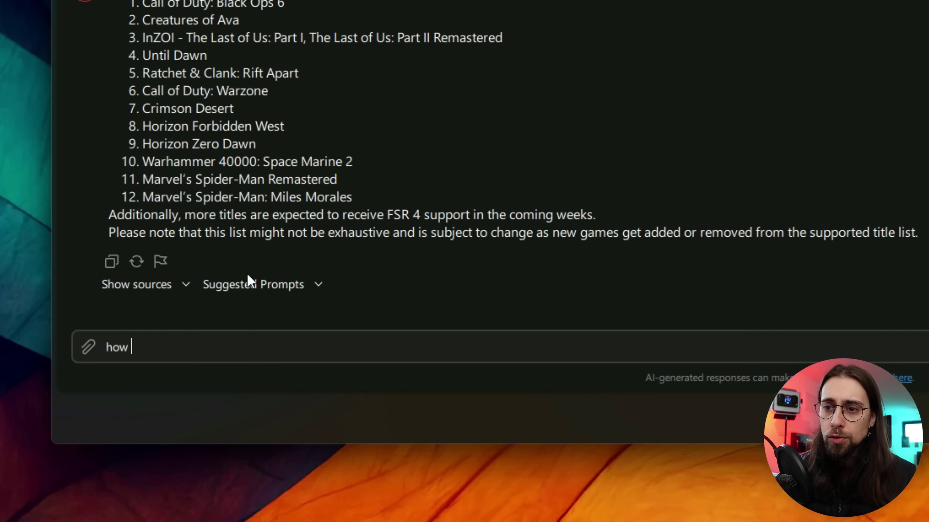
# Ask AMD Chat 'how to improve my FPS in games?'.
pyautogui.write('to improve my ')
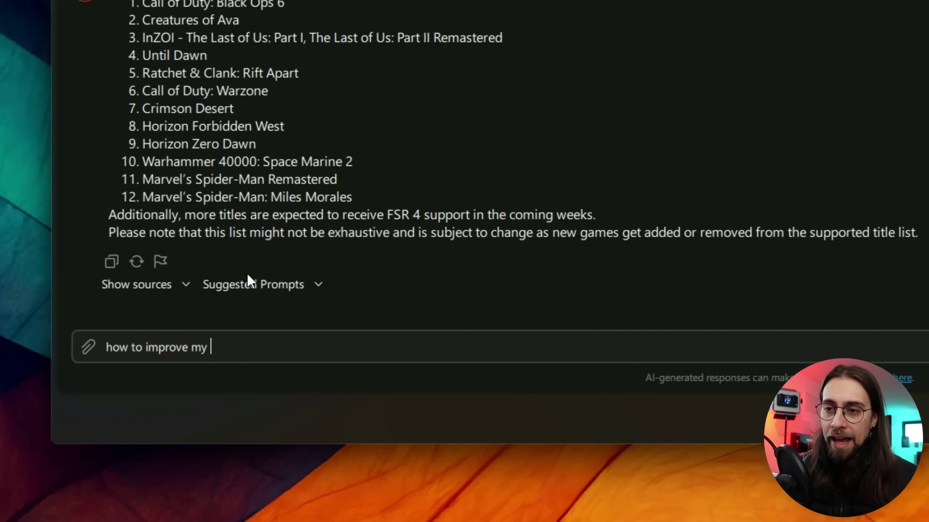
pyautogui.write('FPS in games?')
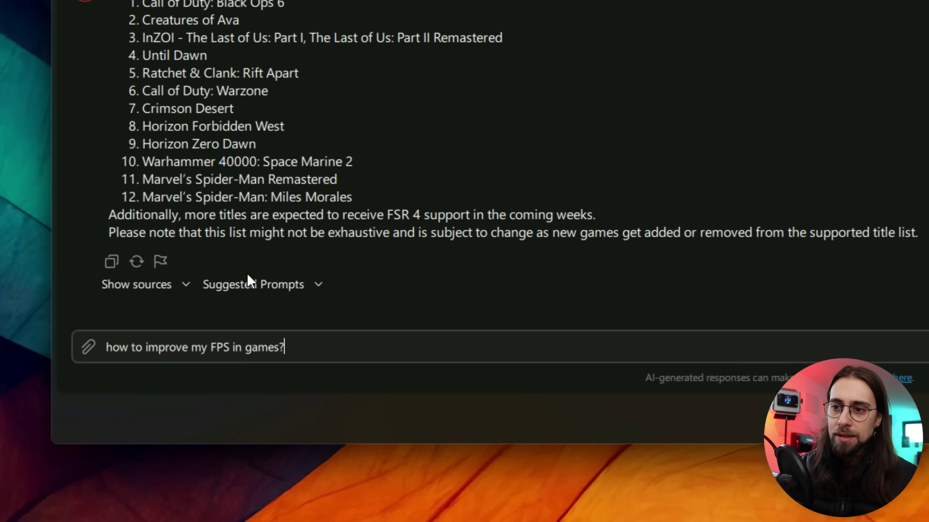
pyautogui.press('Return')
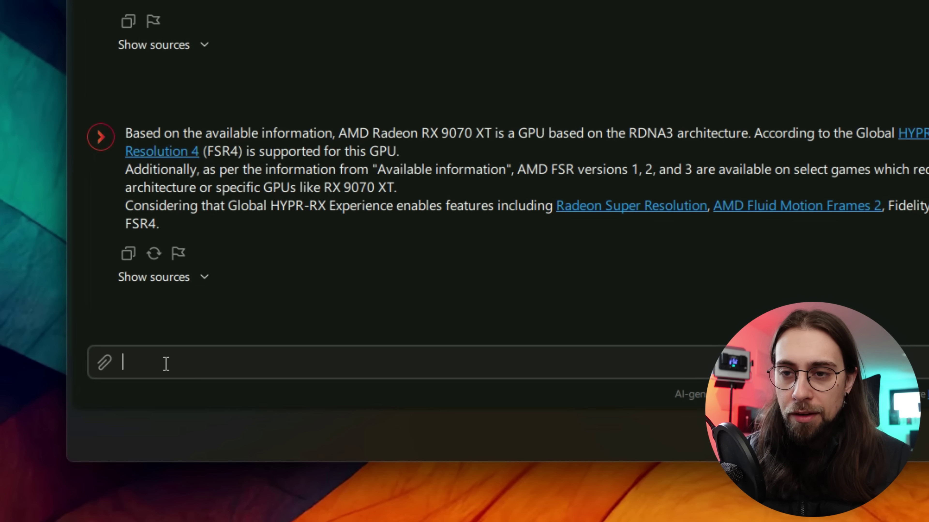
# Ask AMD Chat to 'enable AFMF for me' and accept the 'Enable AMD Fluid Motion Frames.' suggestion.
pyautogui.write('enable AFMA')
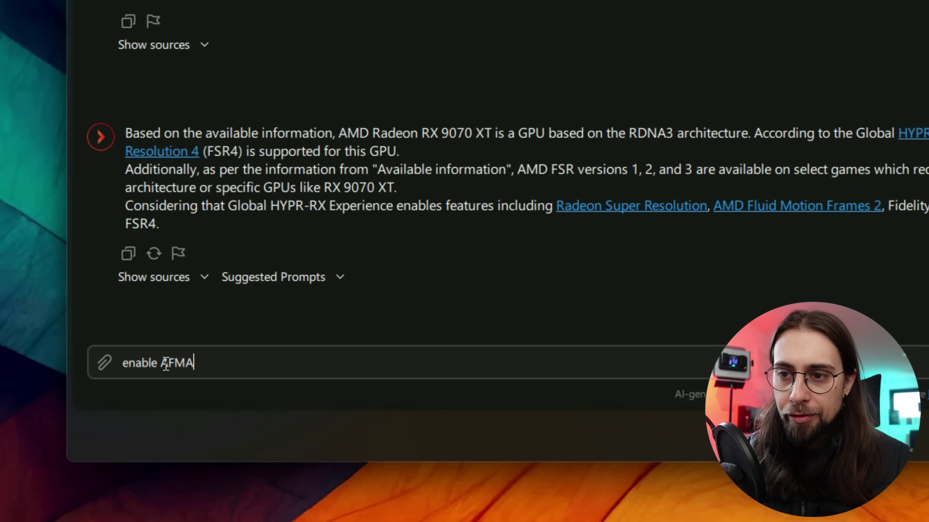
pyautogui.press('BackSpace')
pyautogui.write('F for me')
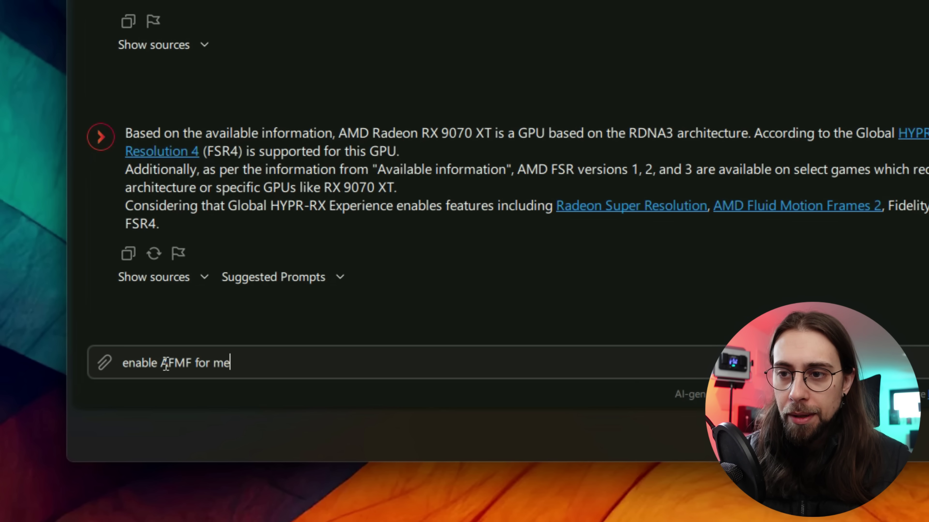
pyautogui.press('Return')
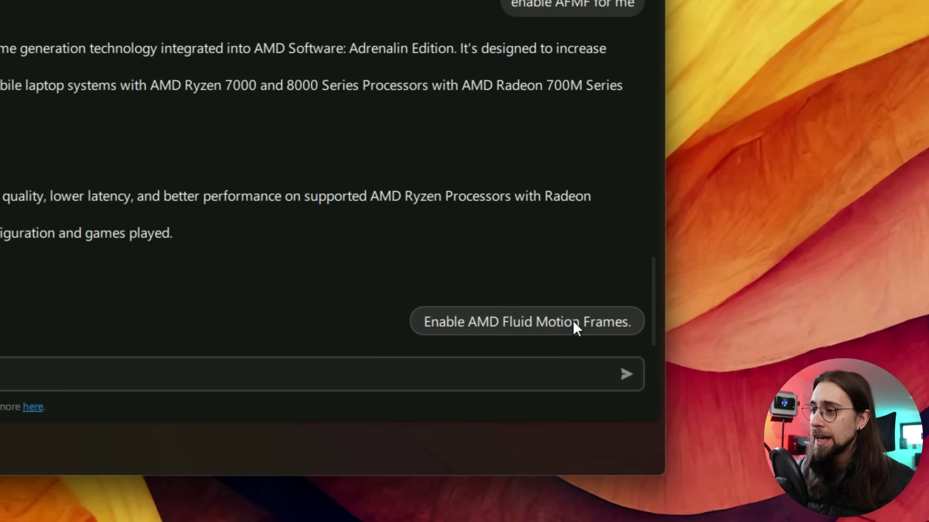
pyautogui.click(557, 331)
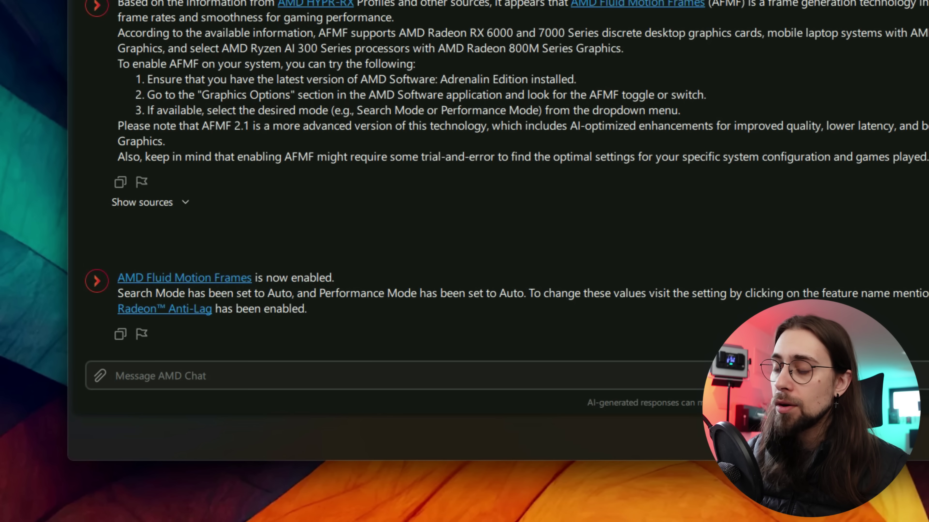
pyautogui.click(237, 378)
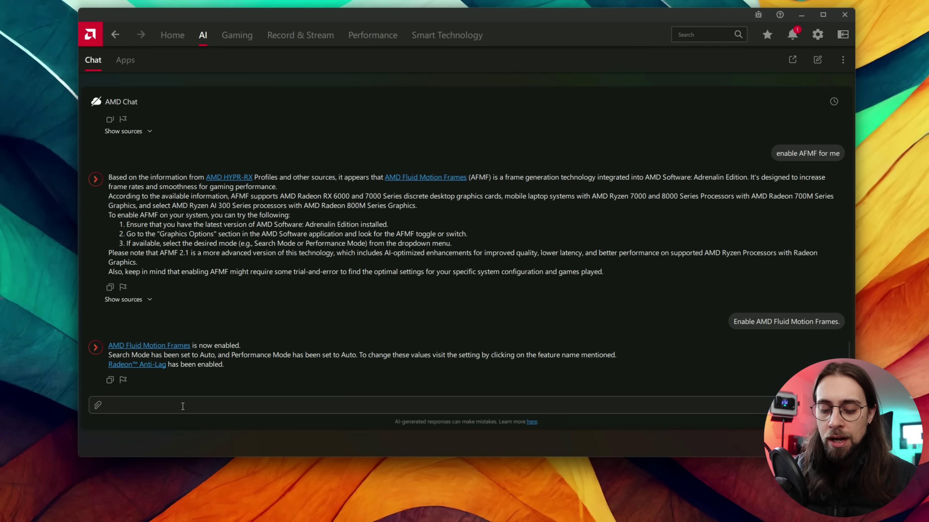
# Request an image with 'create an image for me', then 'create an cyberpunk image of a baby'.
pyautogui.write('create an ima')
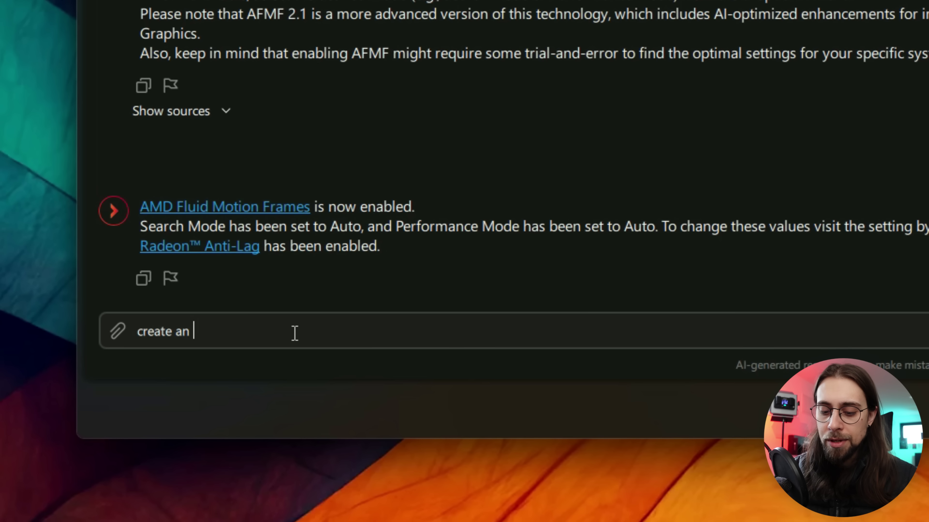
pyautogui.write('ge for me')
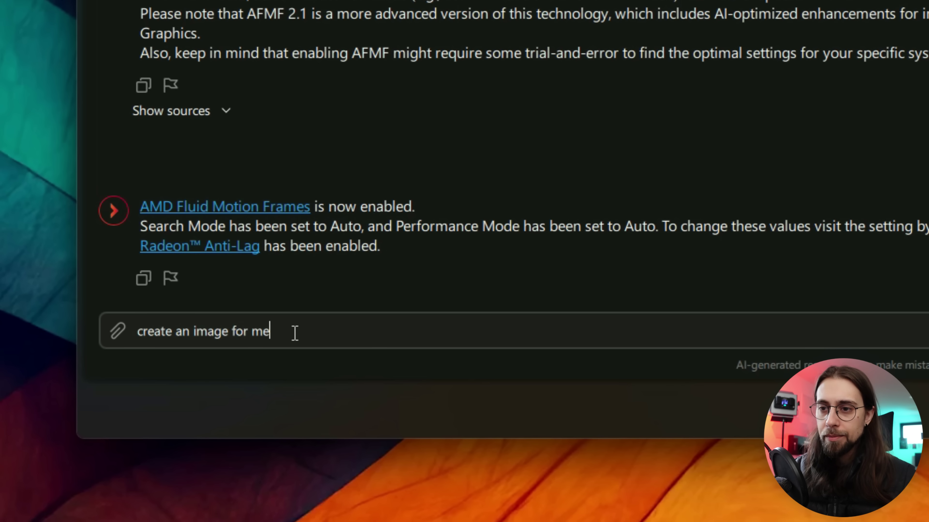
pyautogui.press('Return')
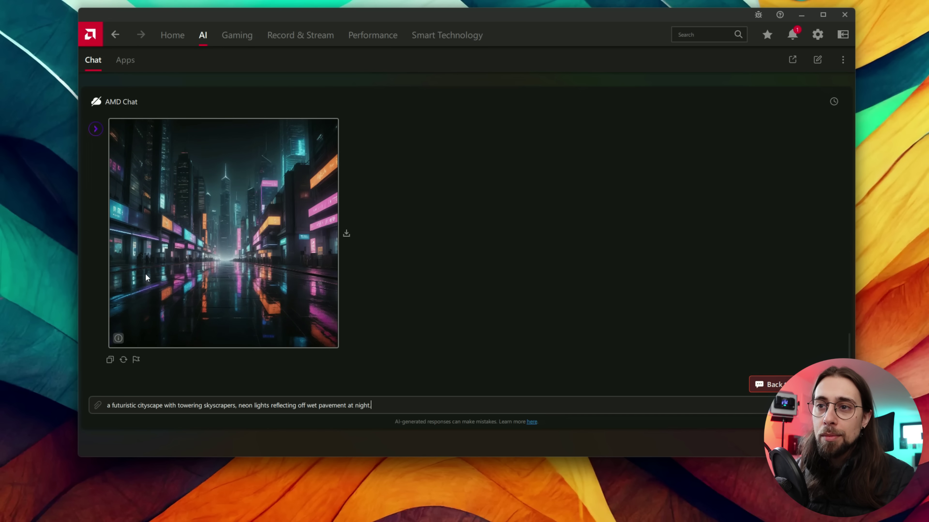
pyautogui.scroll(4, 161, 278)
pyautogui.scroll(-5, 197, 271)
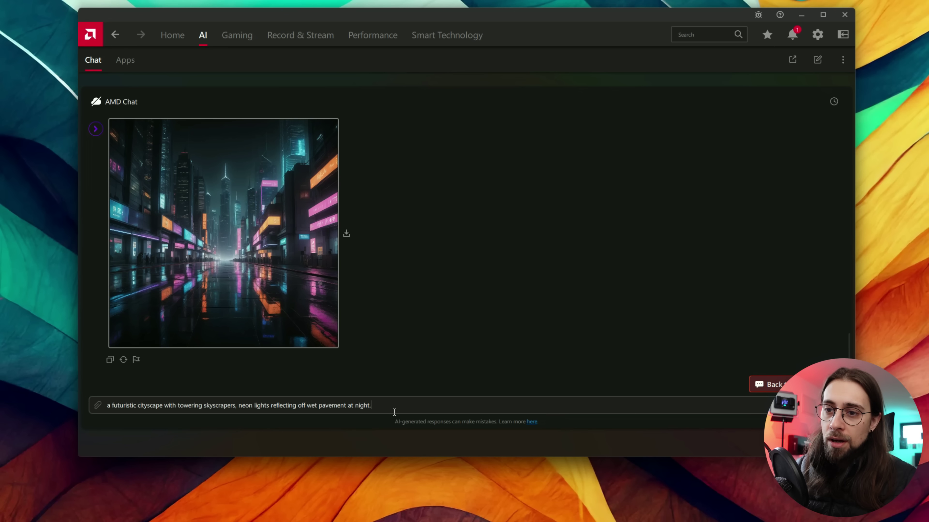
pyautogui.hotkey('ctrl', 'a')
pyautogui.write('create a')
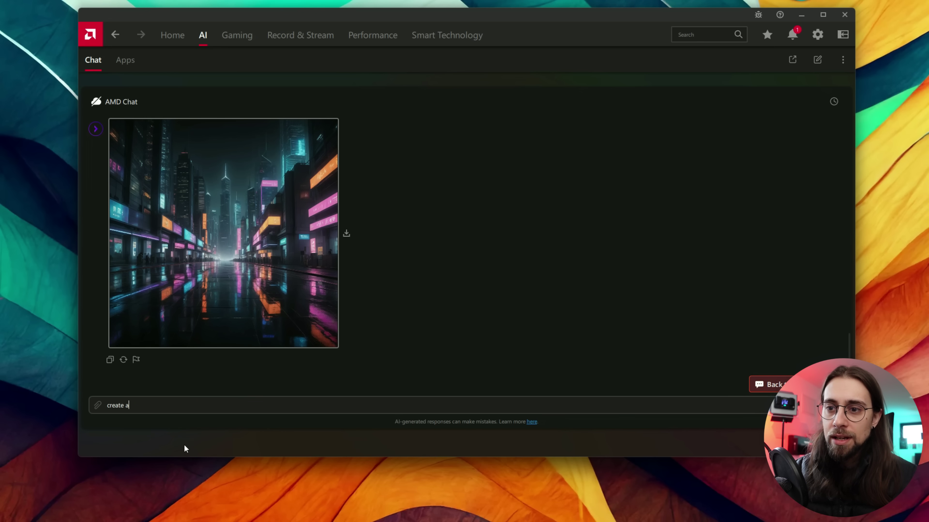
pyautogui.write('n cyberpunk')
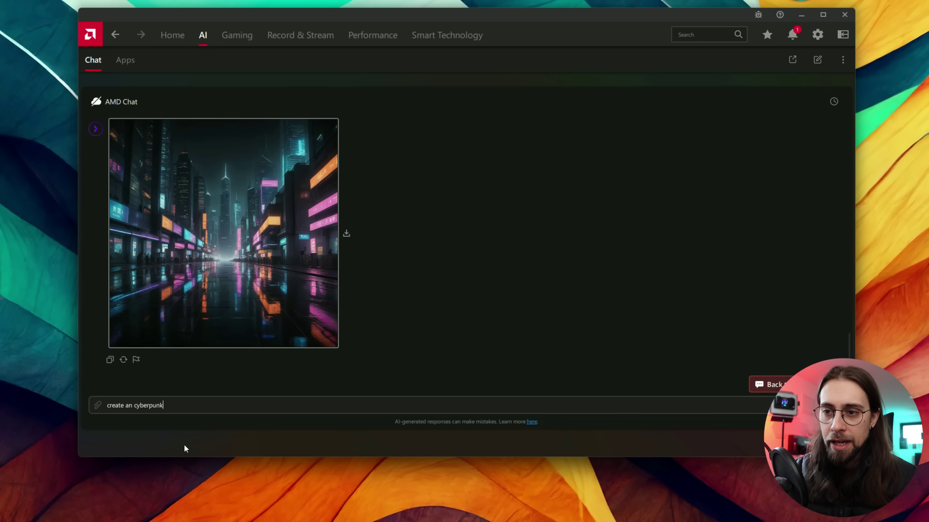
pyautogui.write(' image of a baby')
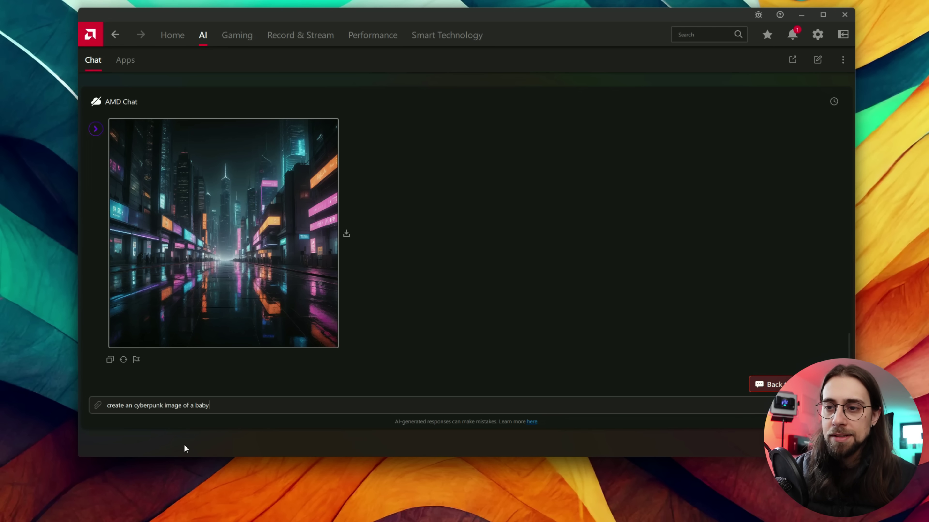
pyautogui.press('Return')
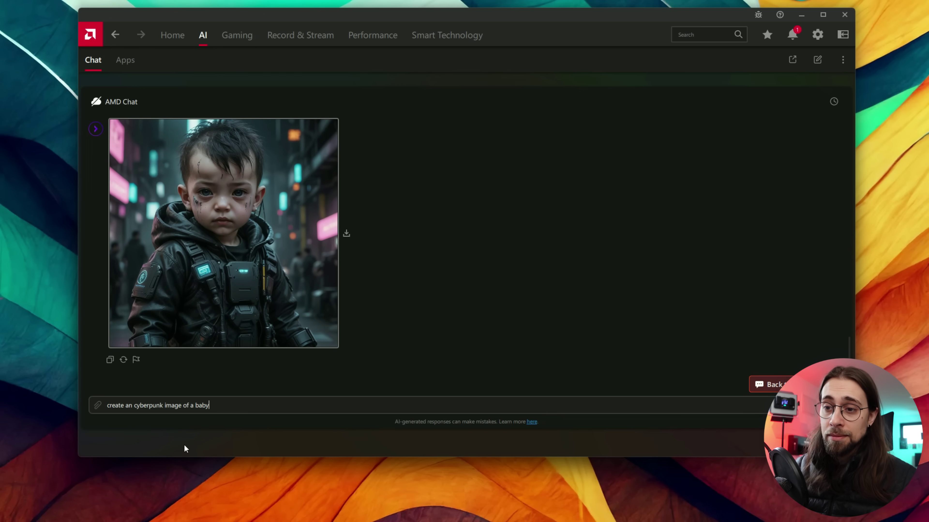
# Change the prompt to generate an image of a person holding a GPU.
pyautogui.press('BackSpace')
pyautogui.press('BackSpace')
pyautogui.press('BackSpace')
pyautogui.press('BackSpace')
pyautogui.press('BackSpace')
pyautogui.press('BackSpace')
pyautogui.press('BackSpace')
pyautogui.press('BackSpace')
pyautogui.press('BackSpace')
pyautogui.press('BackSpace')
pyautogui.press('BackSpace')
pyautogui.press('BackSpace')
pyautogui.press('BackSpace')
pyautogui.press('BackSpace')
pyautogui.press('BackSpace')
pyautogui.press('BackSpace')
pyautogui.press('BackSpace')
pyautogui.press('BackSpace')
pyautogui.press('BackSpace')
pyautogui.press('BackSpace')
pyautogui.press('BackSpace')
pyautogui.press('BackSpace')
pyautogui.press('BackSpace')
pyautogui.press('BackSpace')
pyautogui.press('BackSpace')
pyautogui.press('BackSpace')
pyautogui.press('BackSpace')
pyautogui.press('BackSpace')
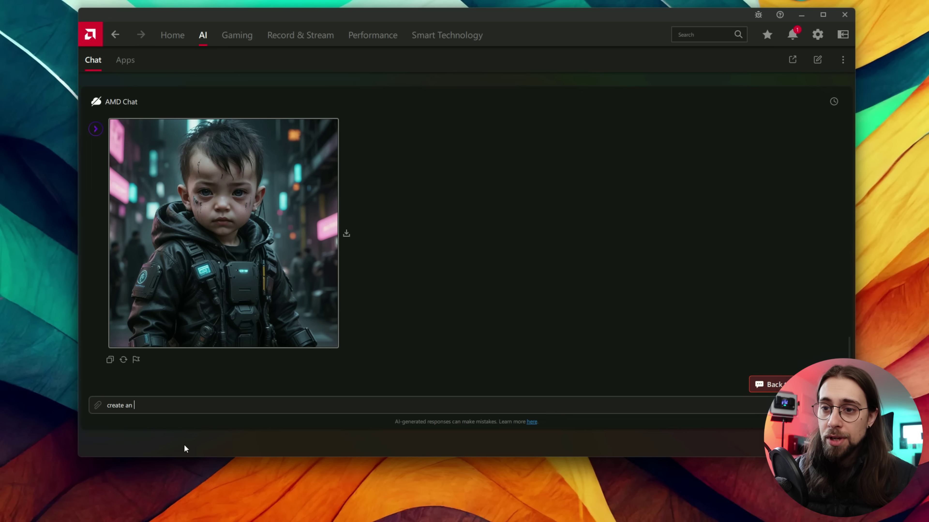
pyautogui.write('a person holding a GPU')
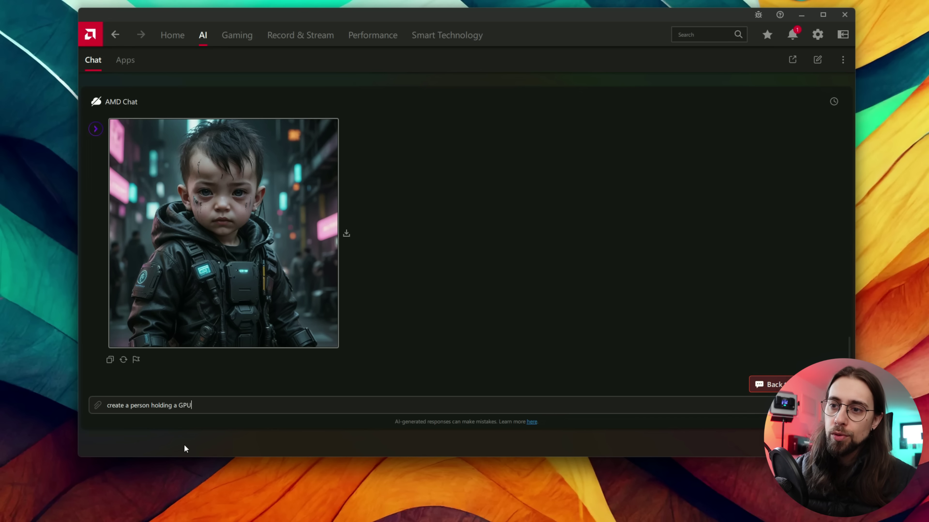
pyautogui.press('Return')
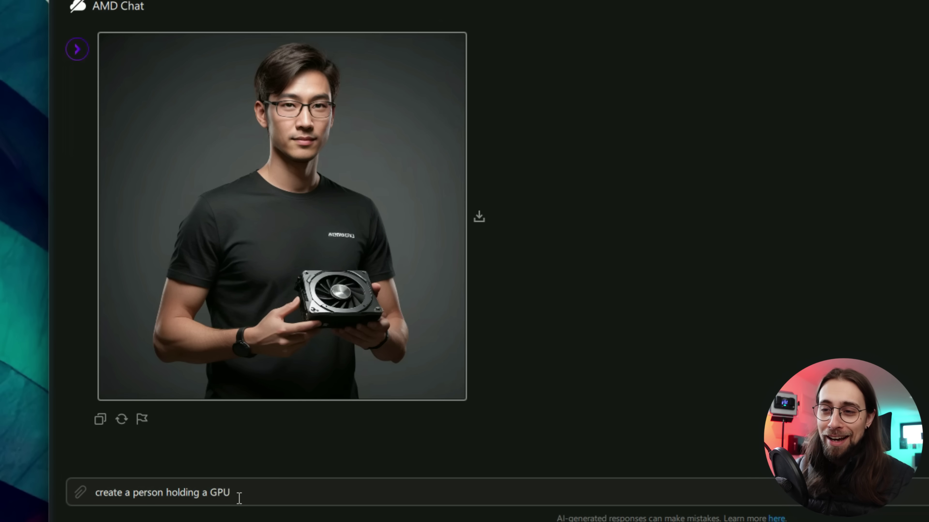
# Generate an image of a person holding an RX 7900 XT.
pyautogui.press('BackSpace')
pyautogui.press('BackSpace')
pyautogui.press('BackSpace')
pyautogui.write('RX 7900 XT')
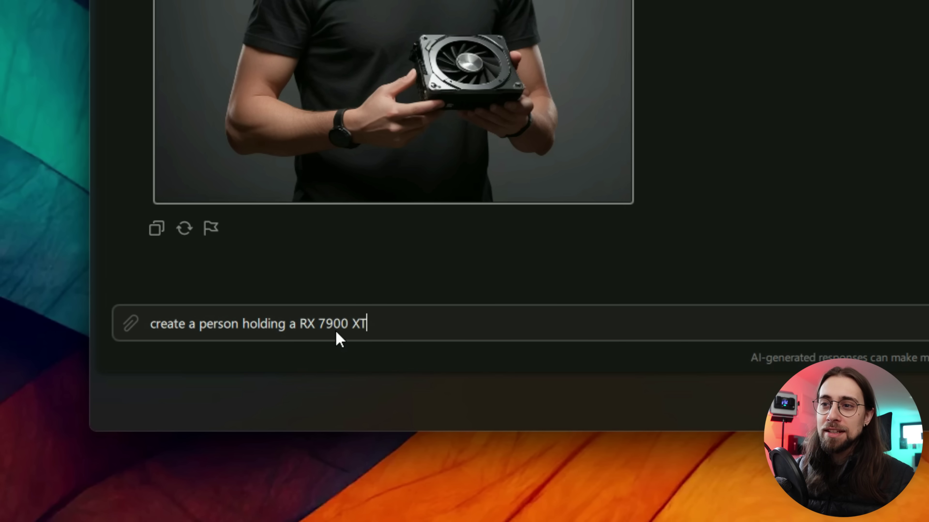
pyautogui.press('Return')
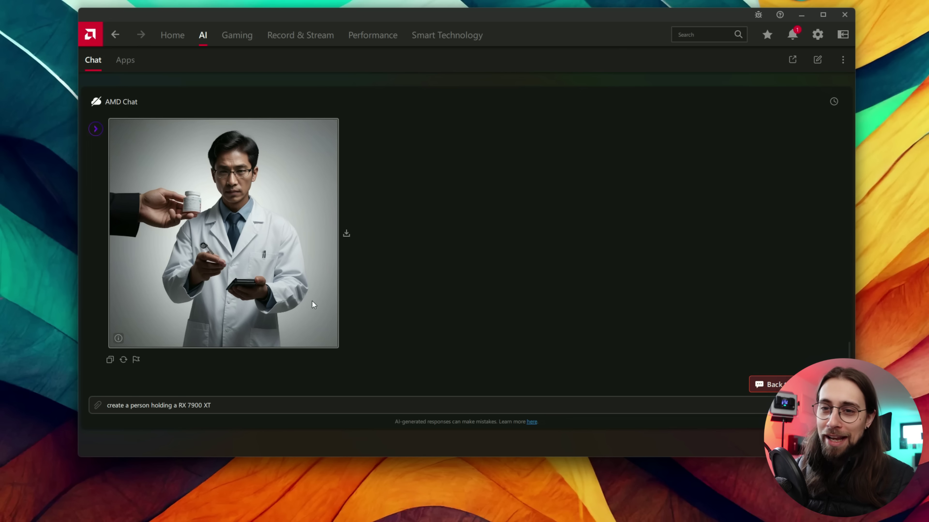
# Regenerate with the prompt 'create a person holding an AMD RX 7900 XT GPU'.
pyautogui.press('Left')
pyautogui.press('Left')
pyautogui.press('Left')
pyautogui.press('Left')
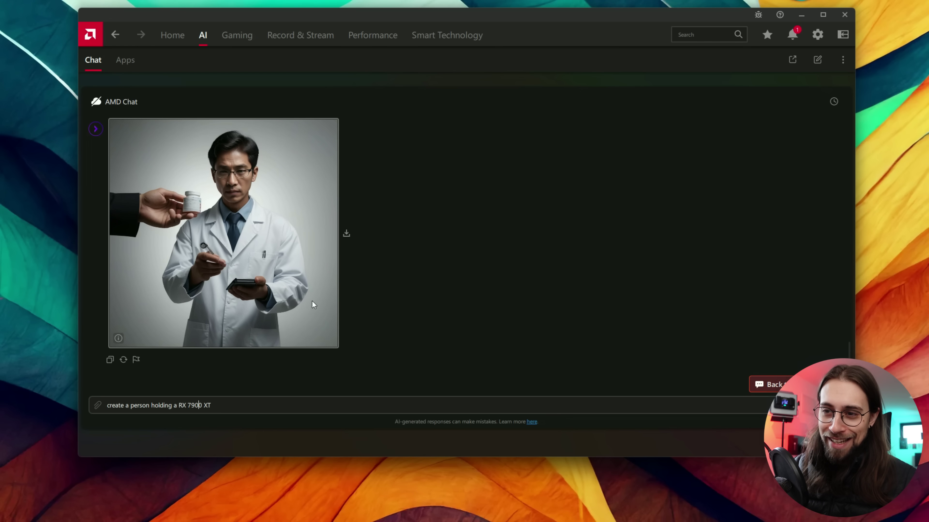
pyautogui.write('n AMD')
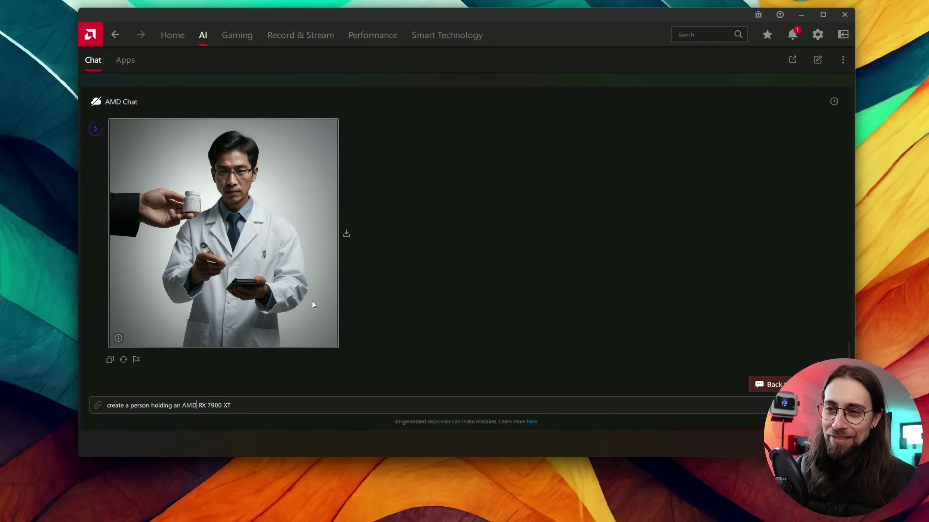
pyautogui.press('End')
pyautogui.write('GPU')
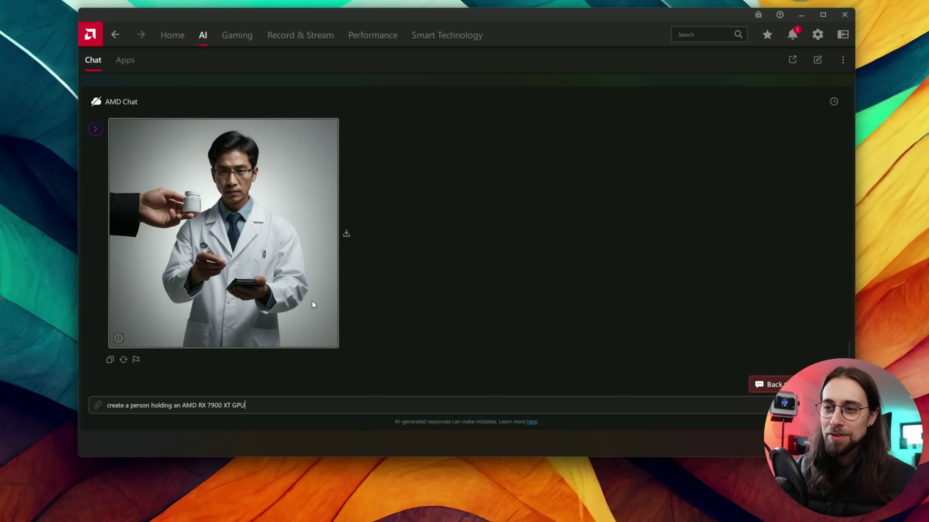
pyautogui.press('Return')
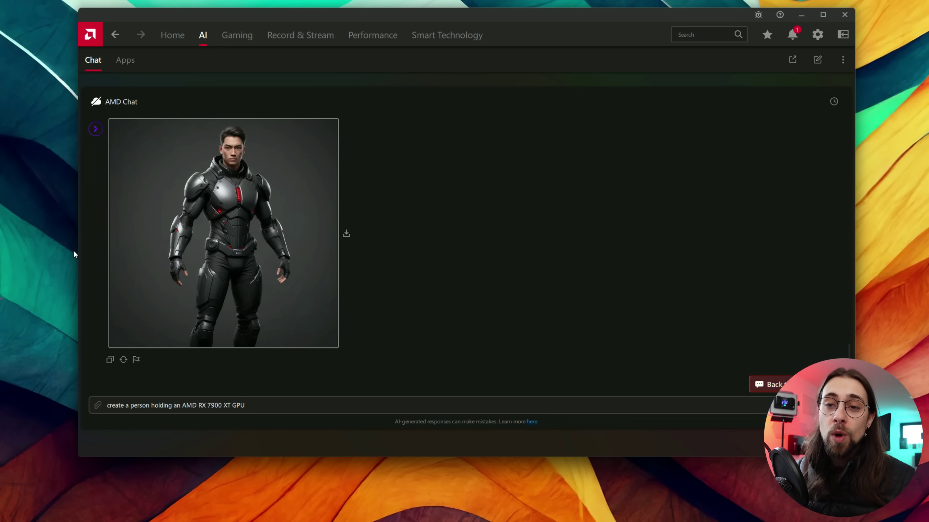
# Download the generated helmeted-head image and inspect it in Windows Photos.
pyautogui.click(347, 233)
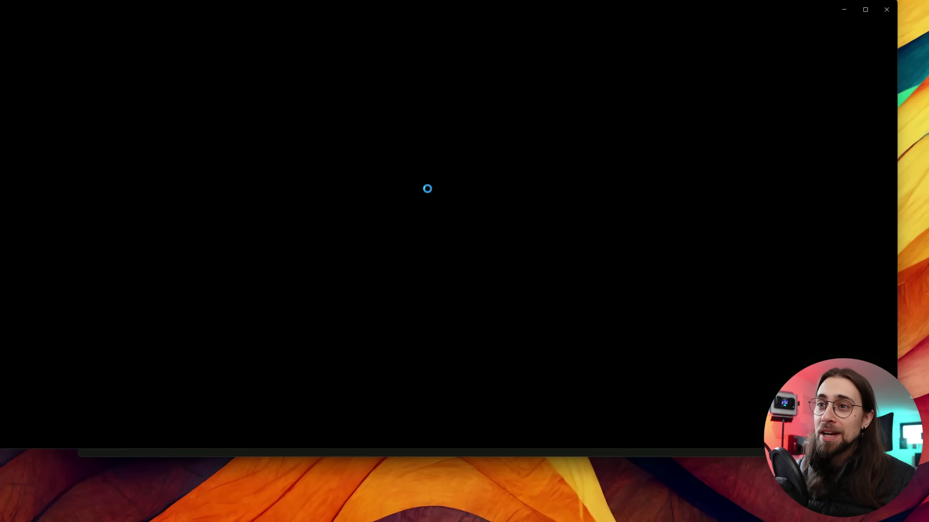
pyautogui.moveTo(399, 5); pyautogui.dragTo(456, 2)
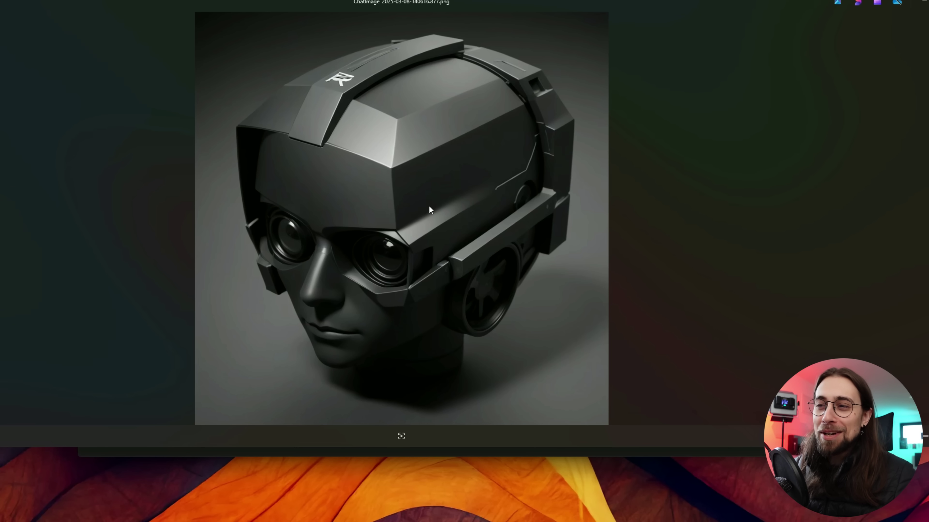
pyautogui.rightClick(402, 227)
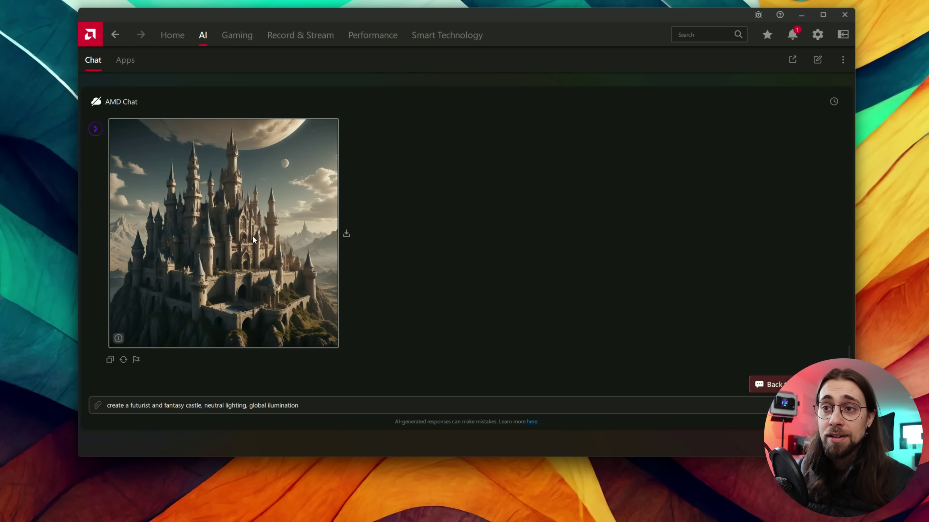
# Reword the castle prompt from futurist to cyberpunk, drop 'and fantasy', and regenerate the castle image.
pyautogui.click(163, 410)
pyautogui.press('BackSpace')
pyautogui.press('BackSpace')
pyautogui.press('BackSpace')
pyautogui.press('BackSpace')
pyautogui.press('BackSpace')
pyautogui.press('BackSpace')
pyautogui.press('BackSpace')
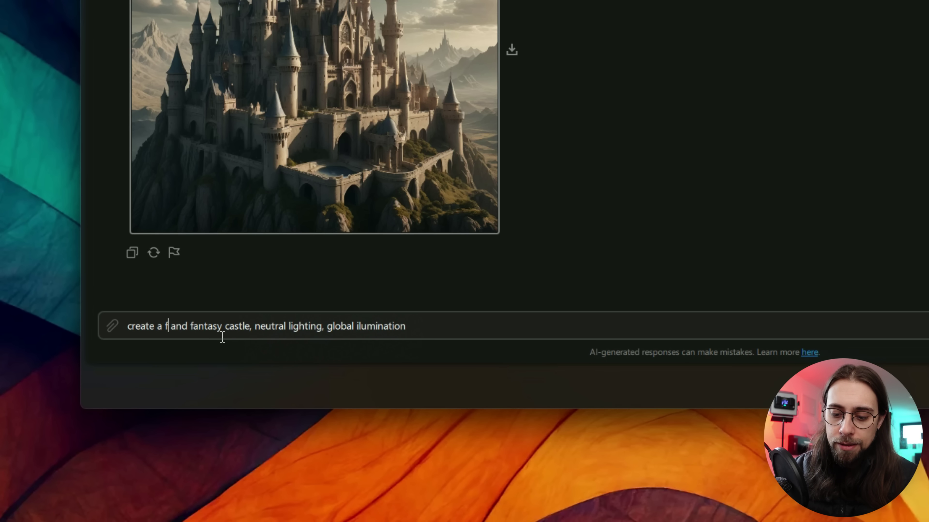
pyautogui.press('BackSpace')
pyautogui.write('cyberpunk')
pyautogui.press('Return')
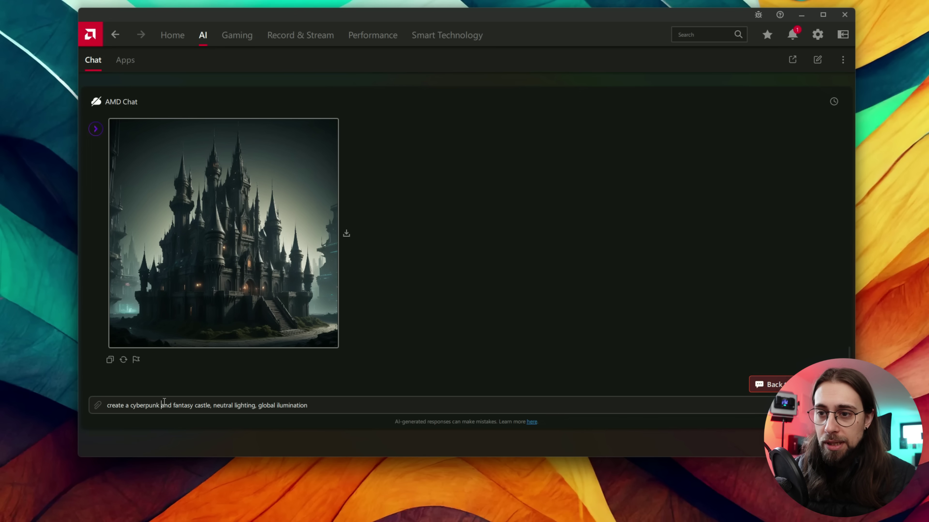
pyautogui.press('Delete')
pyautogui.press('Delete')
pyautogui.press('Delete')
pyautogui.press('Delete')
pyautogui.press('Delete')
pyautogui.press('Delete')
pyautogui.press('Delete')
pyautogui.press('Delete')
pyautogui.press('Delete')
pyautogui.press('Delete')
pyautogui.press('Delete')
pyautogui.press('Delete')
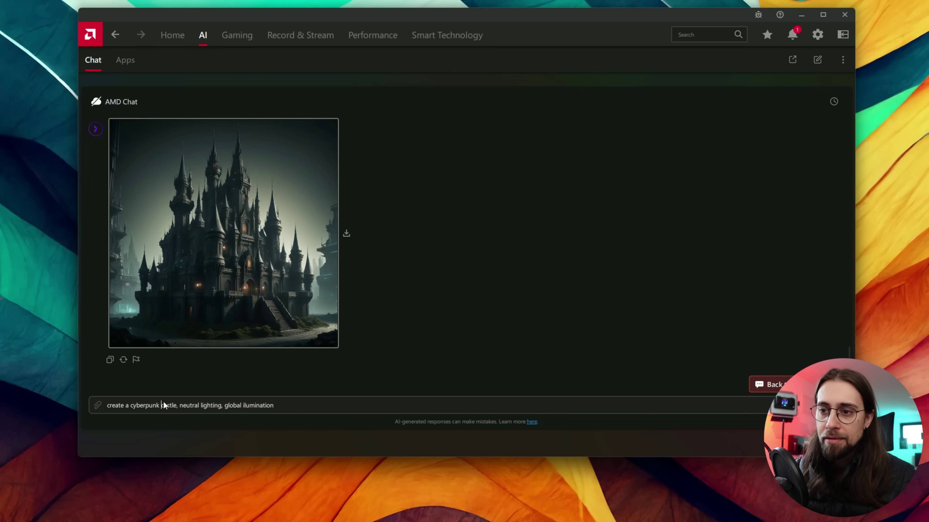
pyautogui.press('Return')
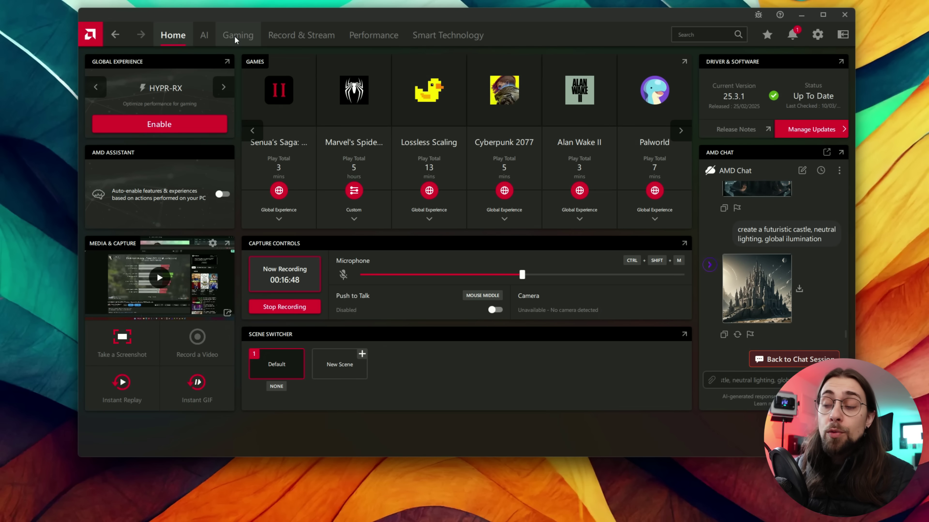
pyautogui.click(235, 36)
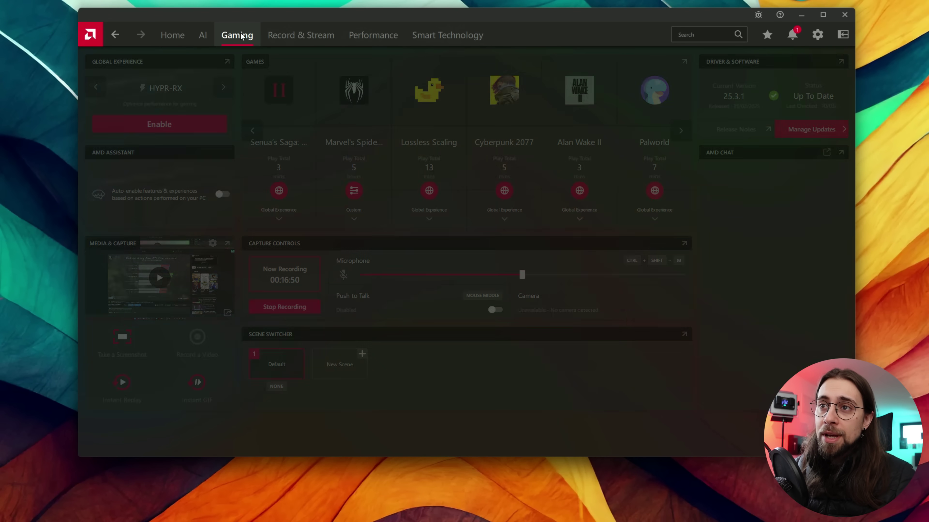
pyautogui.click(138, 59)
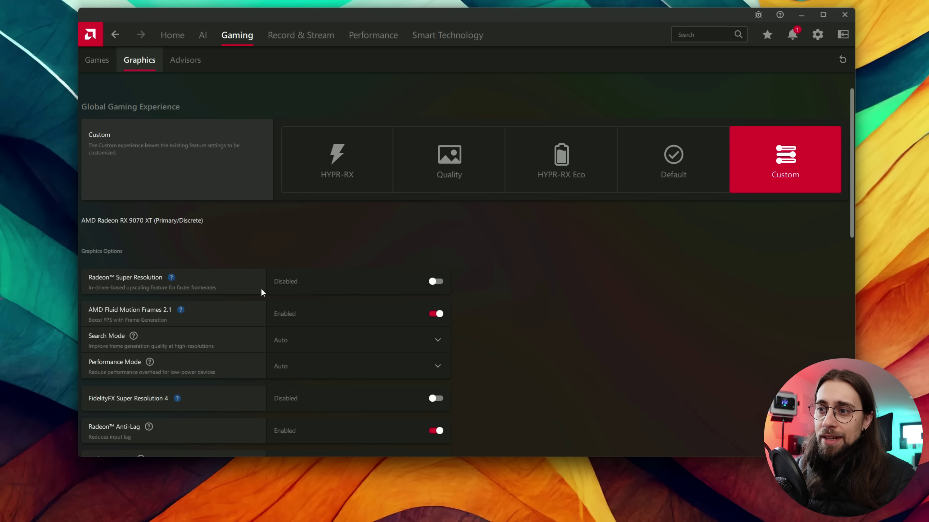
pyautogui.scroll(-1, 272, 291)
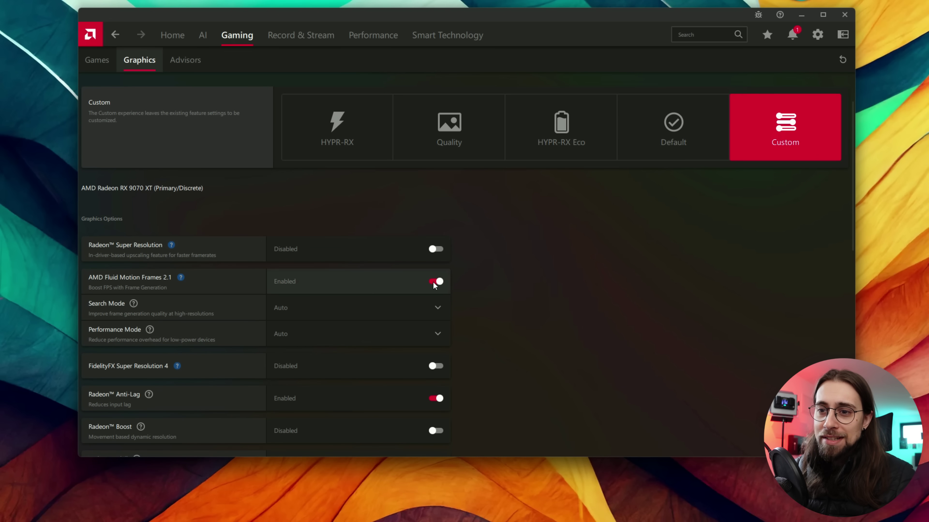
pyautogui.scroll(-1, 434, 285)
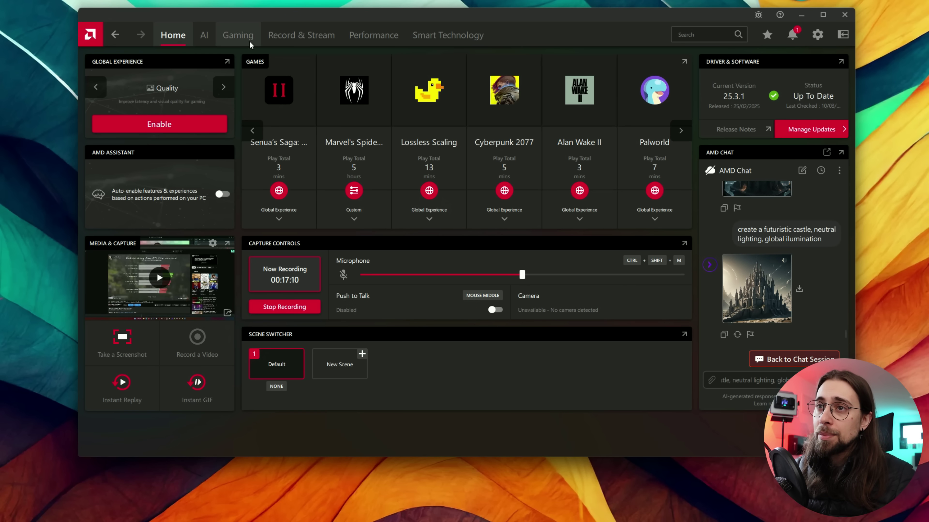
# Return to the AI chat and replace the old castle prompt with 'create a poem'.
pyautogui.click(204, 35)
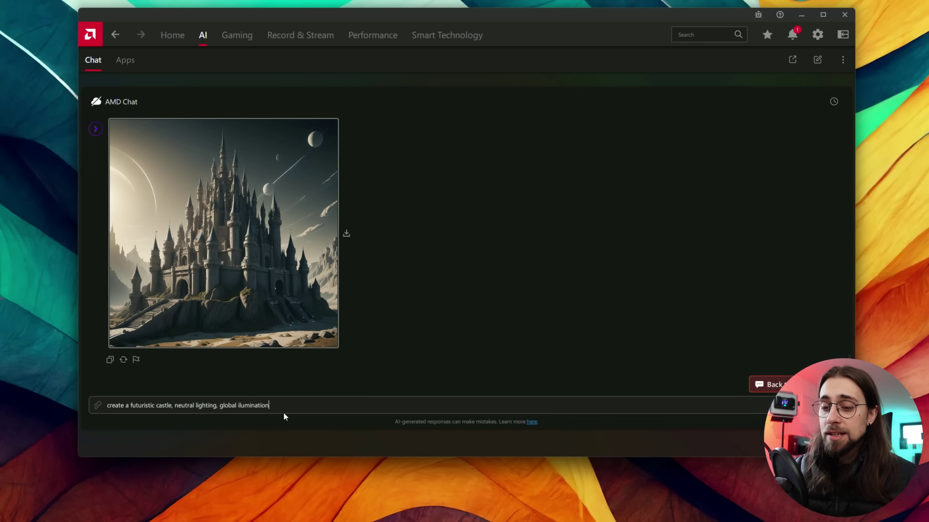
pyautogui.press('BackSpace')
pyautogui.press('BackSpace')
pyautogui.press('BackSpace')
pyautogui.press('BackSpace')
pyautogui.press('BackSpace')
pyautogui.press('BackSpace')
pyautogui.press('BackSpace')
pyautogui.press('BackSpace')
pyautogui.press('BackSpace')
pyautogui.press('BackSpace')
pyautogui.press('BackSpace')
pyautogui.press('BackSpace')
pyautogui.press('BackSpace')
pyautogui.press('BackSpace')
pyautogui.press('BackSpace')
pyautogui.press('BackSpace')
pyautogui.press('BackSpace')
pyautogui.press('BackSpace')
pyautogui.press('BackSpace')
pyautogui.press('BackSpace')
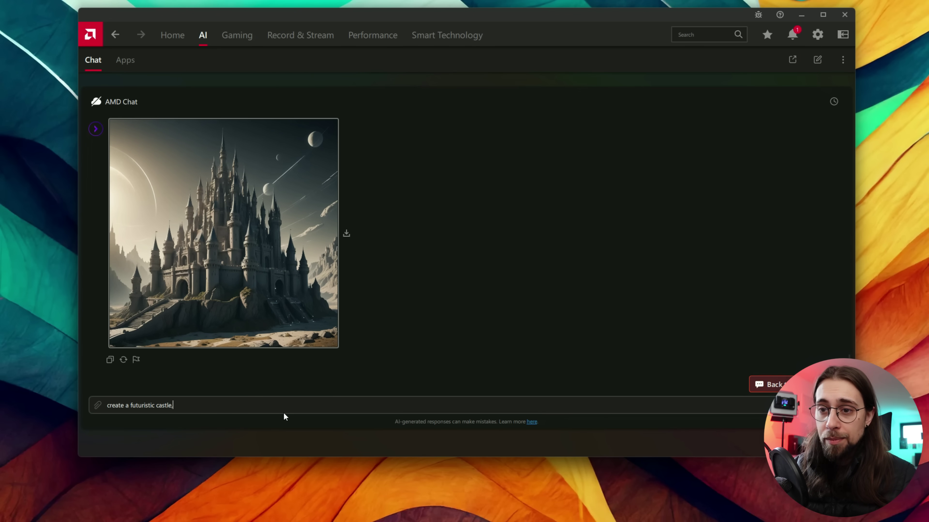
pyautogui.press('BackSpace')
pyautogui.press('BackSpace')
pyautogui.press('BackSpace')
pyautogui.press('BackSpace')
pyautogui.press('BackSpace')
pyautogui.press('BackSpace')
pyautogui.press('BackSpace')
pyautogui.press('BackSpace')
pyautogui.press('BackSpace')
pyautogui.press('BackSpace')
pyautogui.press('BackSpace')
pyautogui.press('BackSpace')
pyautogui.write('create a poem')
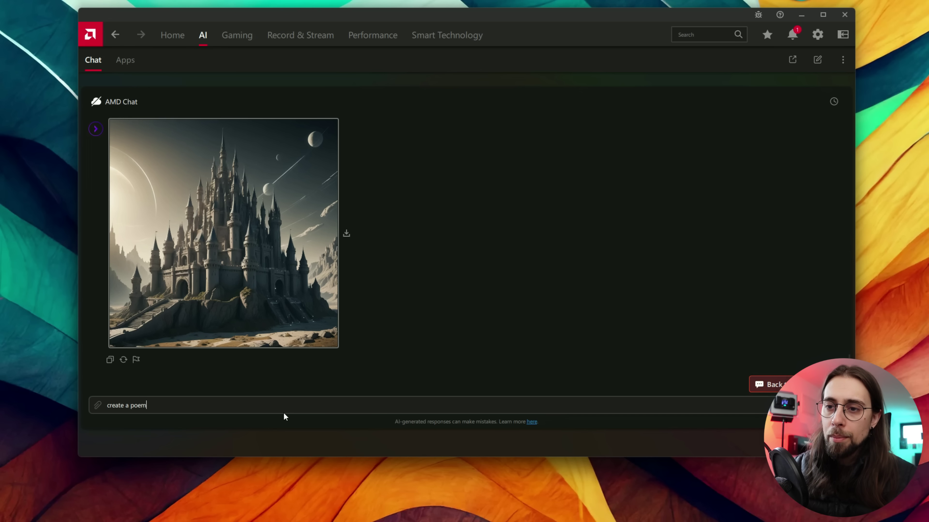
pyautogui.press('Return')
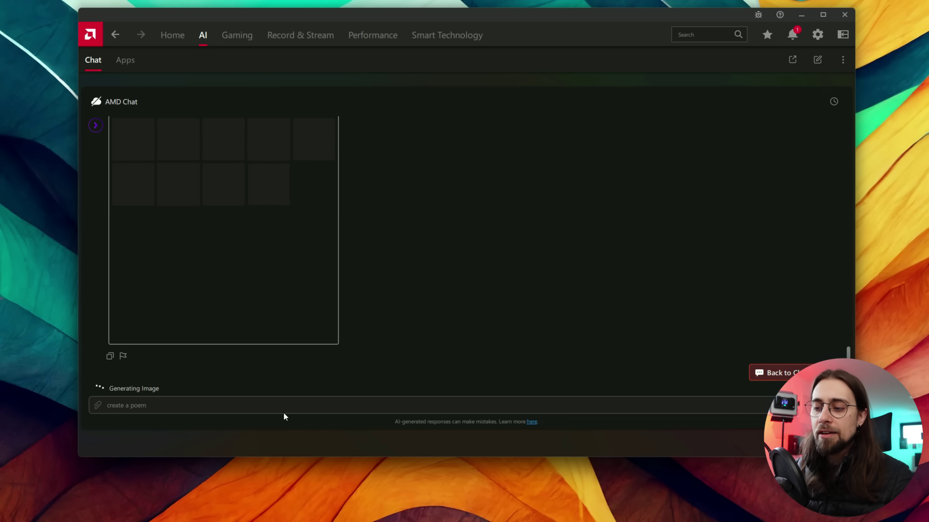
# Save the generated poem image as a PNG on the Desktop, view it, and close the viewer.
pyautogui.click(346, 233)
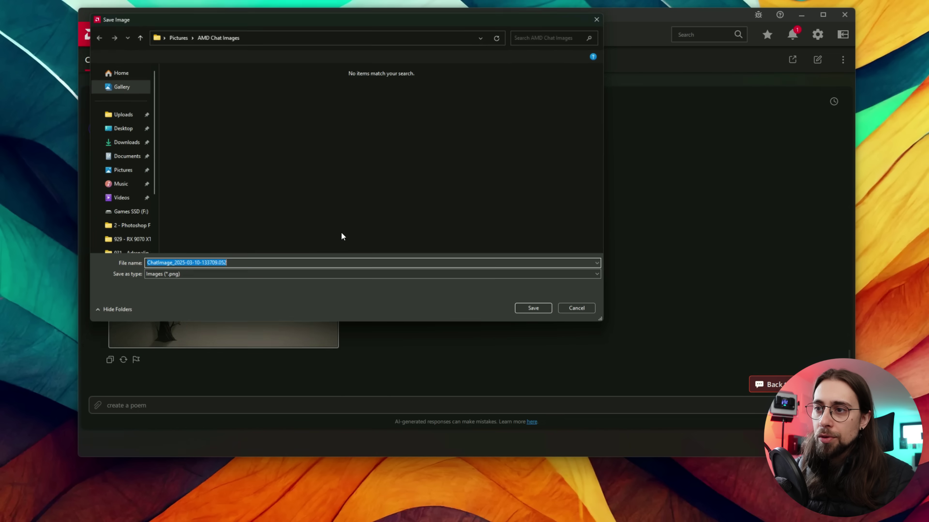
pyautogui.click(116, 128)
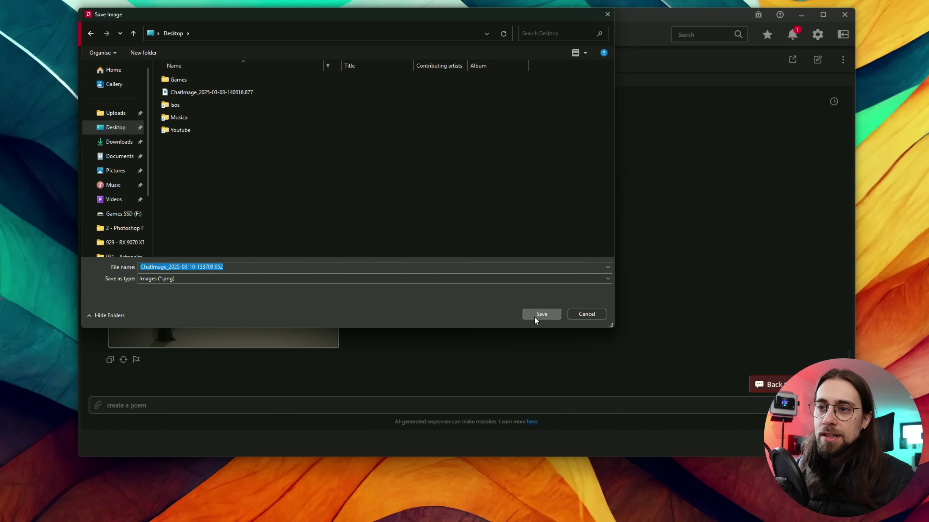
pyautogui.click(534, 316)
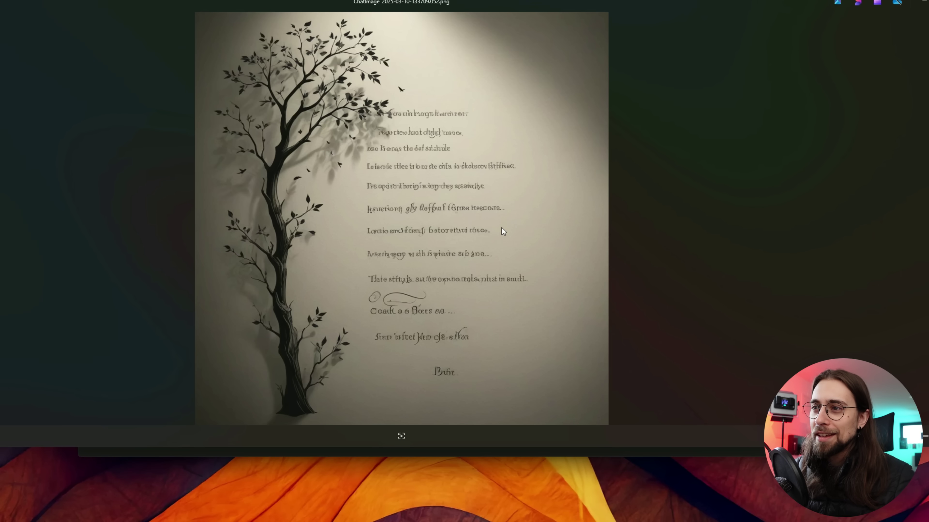
pyautogui.scroll(4, 491, 158)
pyautogui.scroll(-4, 479, 153)
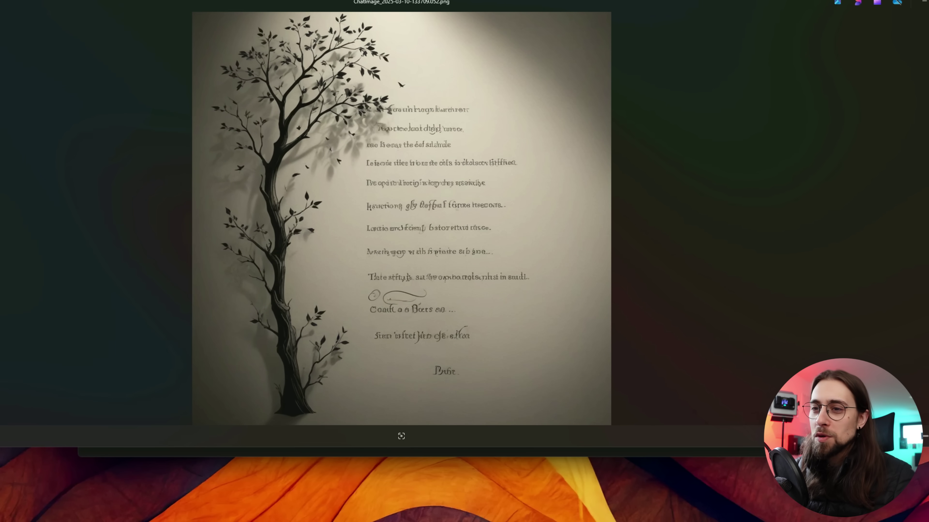
pyautogui.hotkey('alt', 'F4')
pyautogui.scroll(2, 224, 352)
pyautogui.scroll(-2, 225, 347)
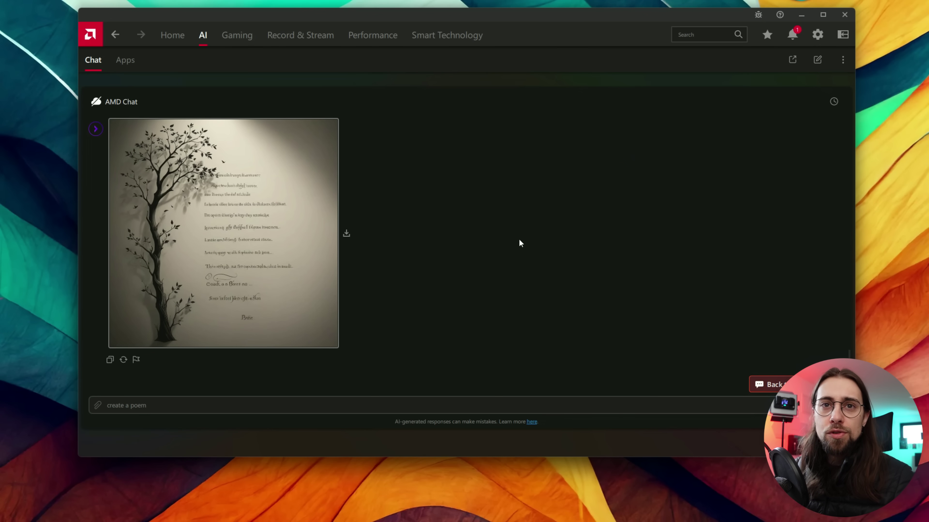
# Attach '0 - Gráficos Video 925.docx' to AMD Chat and ask whether Linux or Windows is faster.
pyautogui.hotkey('alt', 'Tab')
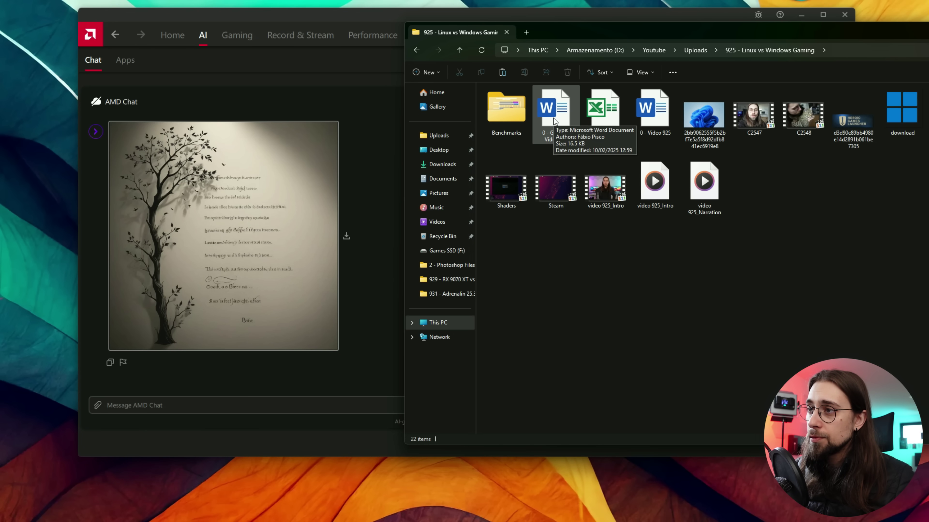
pyautogui.moveTo(554, 120); pyautogui.dragTo(272, 264)
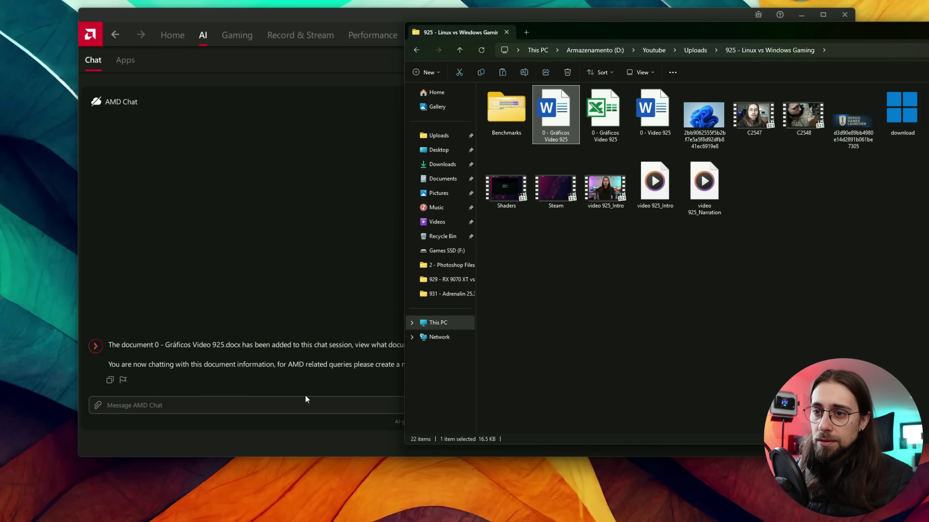
pyautogui.click(242, 403)
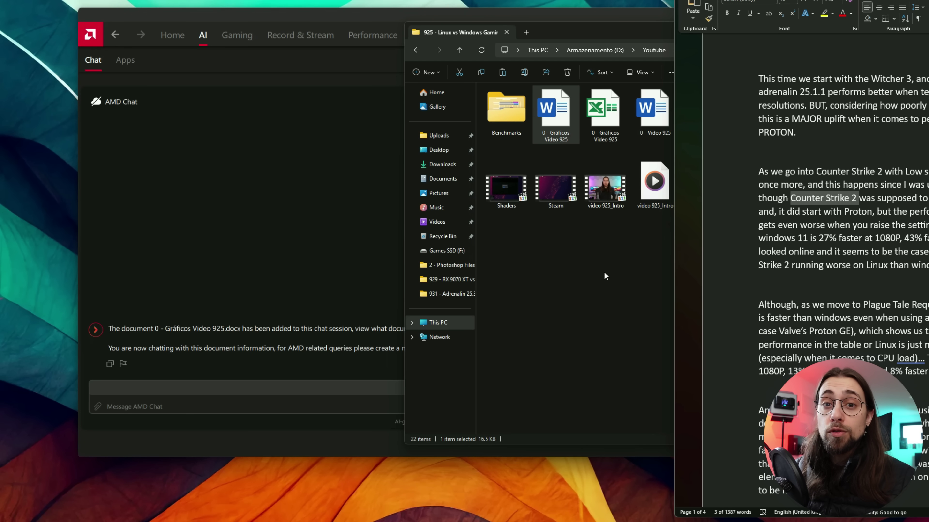
pyautogui.click(201, 404)
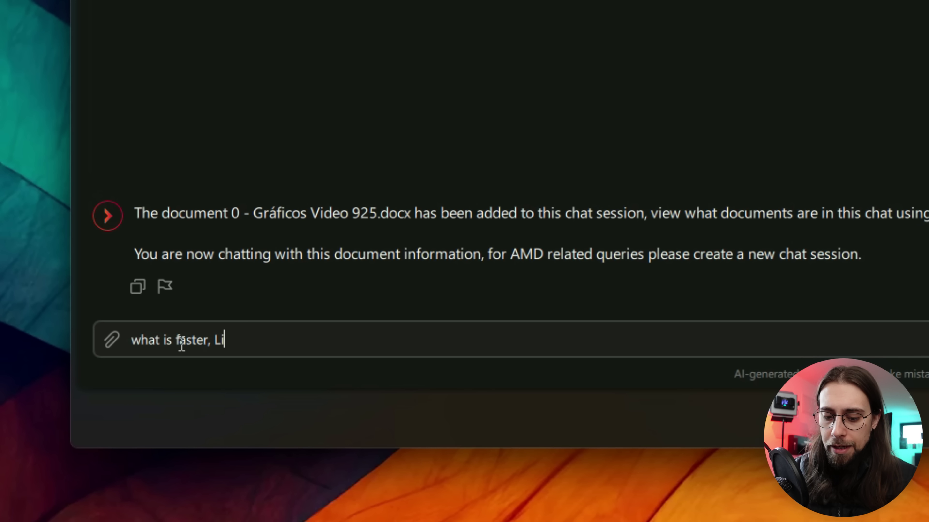
pyautogui.write('nux ')
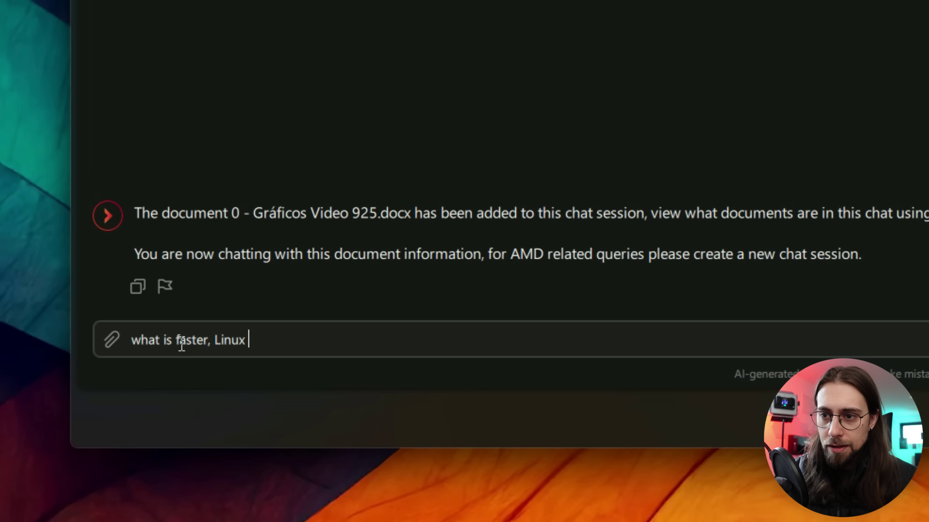
pyautogui.write('or Windows')
pyautogui.press('Return')
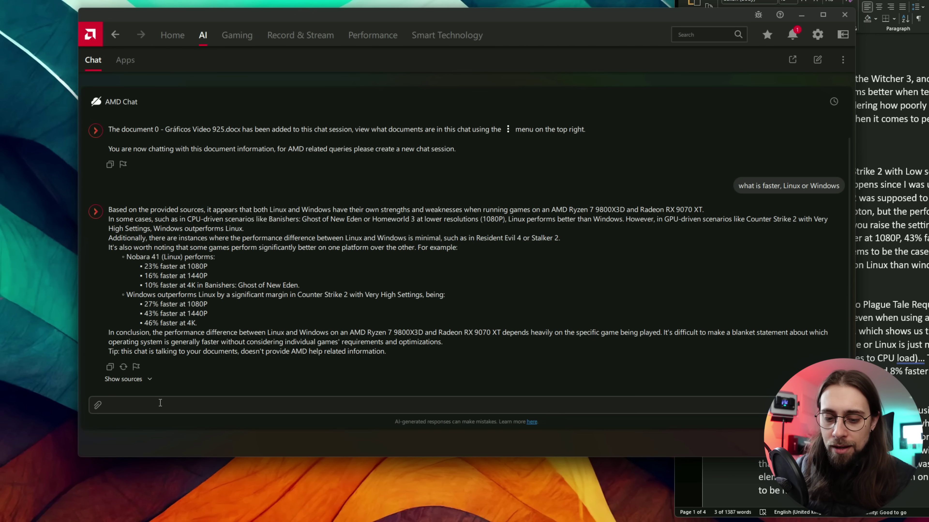
# Attach '0 - Gráficos Video 928.docx' from the 928 - RX 9070 XT Review folder to AMD Chat.
pyautogui.hotkey('alt', 'Tab')
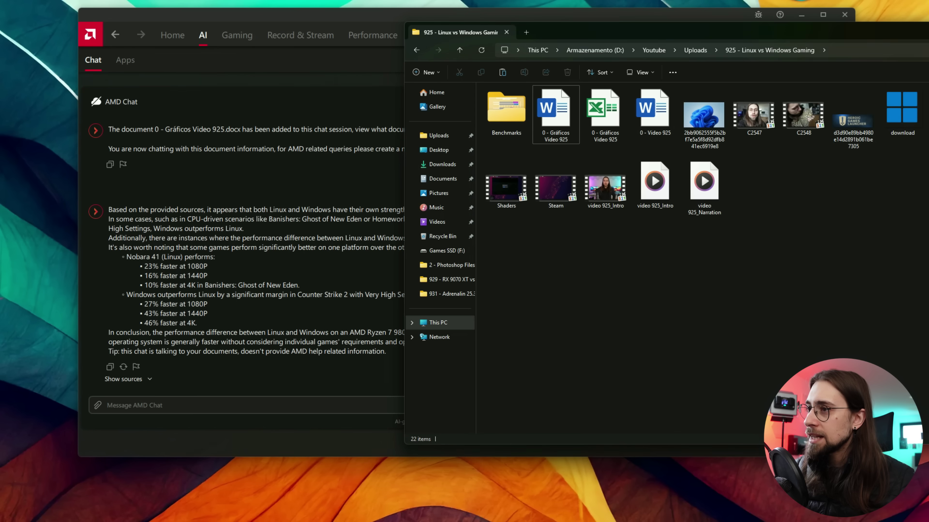
pyautogui.hotkey('alt', 'Up')
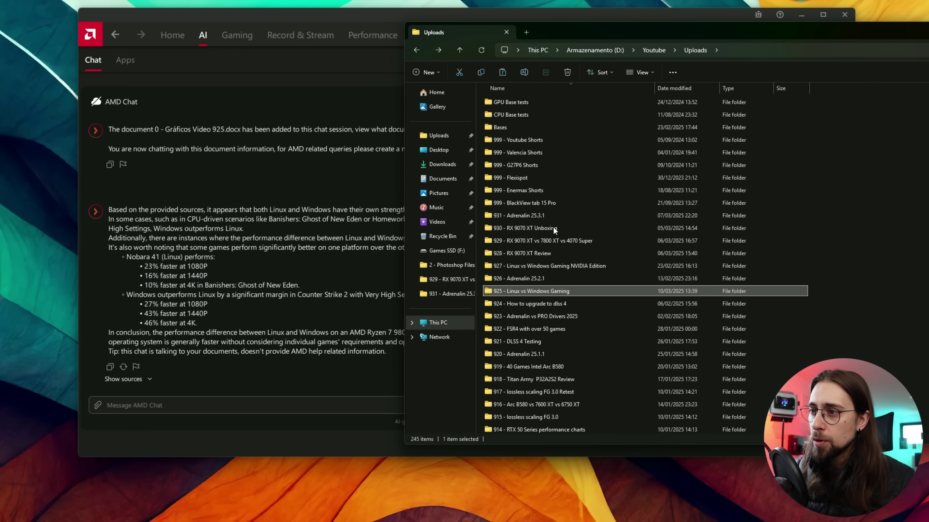
pyautogui.doubleClick(545, 253)
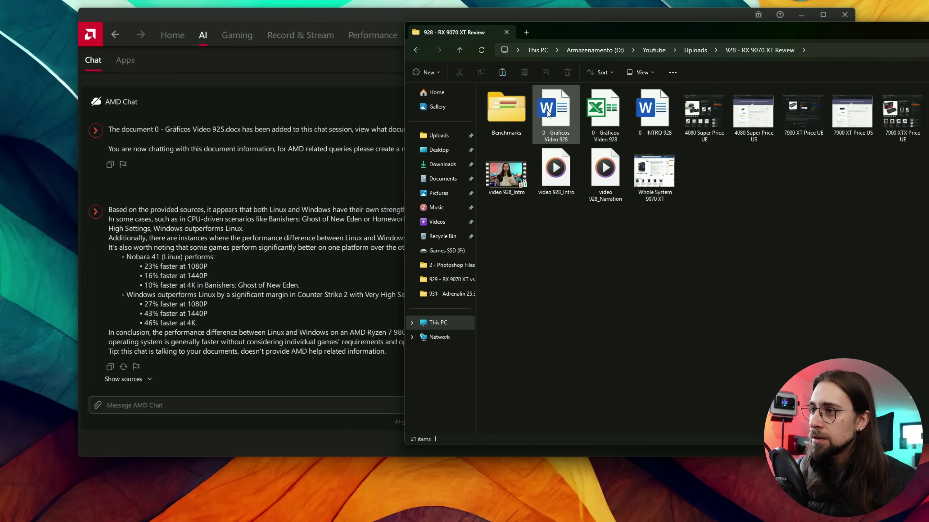
pyautogui.moveTo(548, 113); pyautogui.dragTo(252, 406)
# Ask AMD Chat 'what GPU is faster'.
pyautogui.click(244, 395)
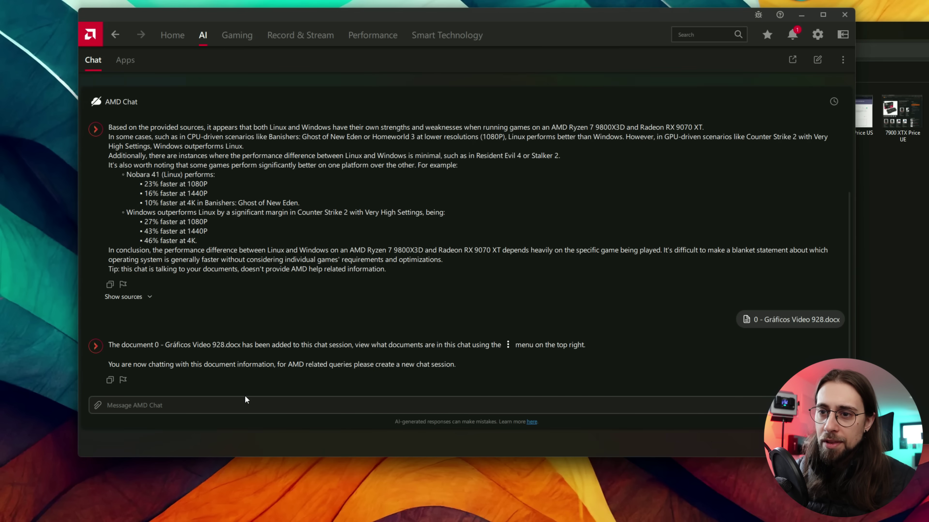
pyautogui.click(325, 411)
pyautogui.write('what GPU is')
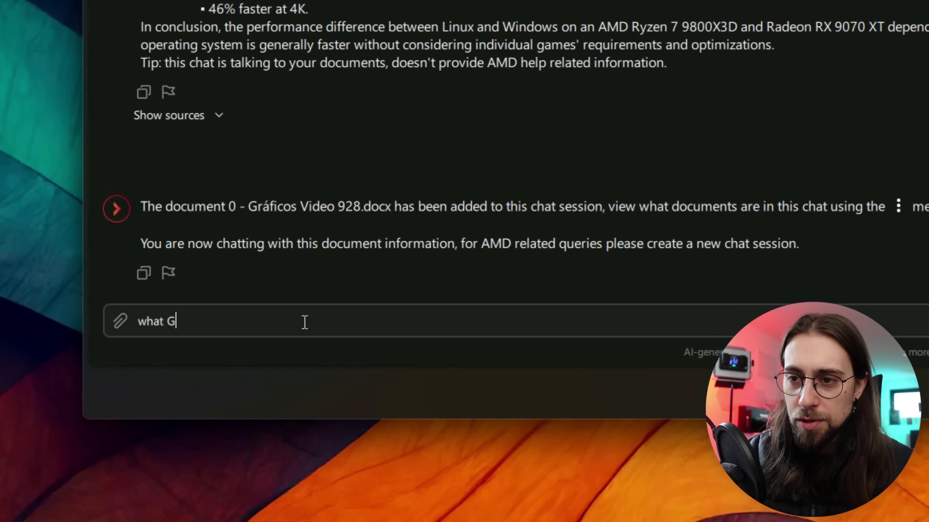
pyautogui.write(' faster')
pyautogui.press('Return')
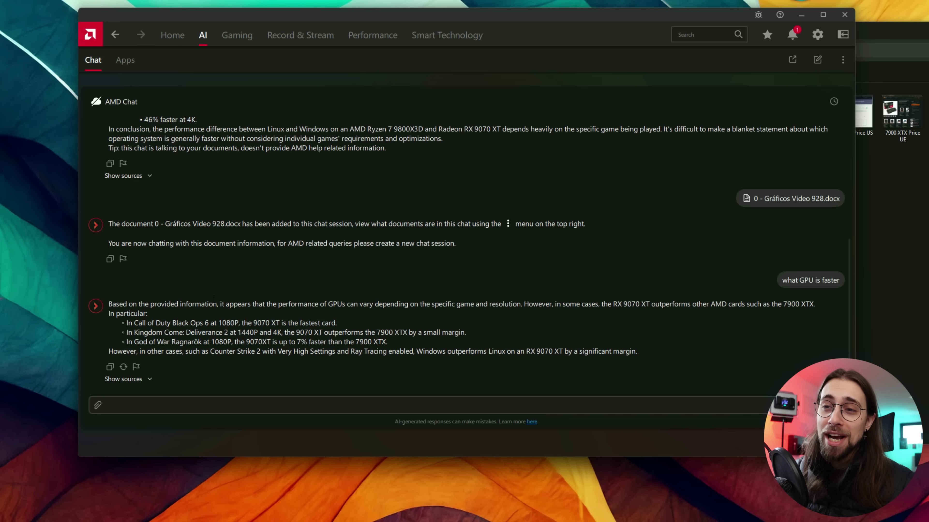
# Start a fresh AMD Chat session without the attached documents.
pyautogui.scroll(6, 422, 240)
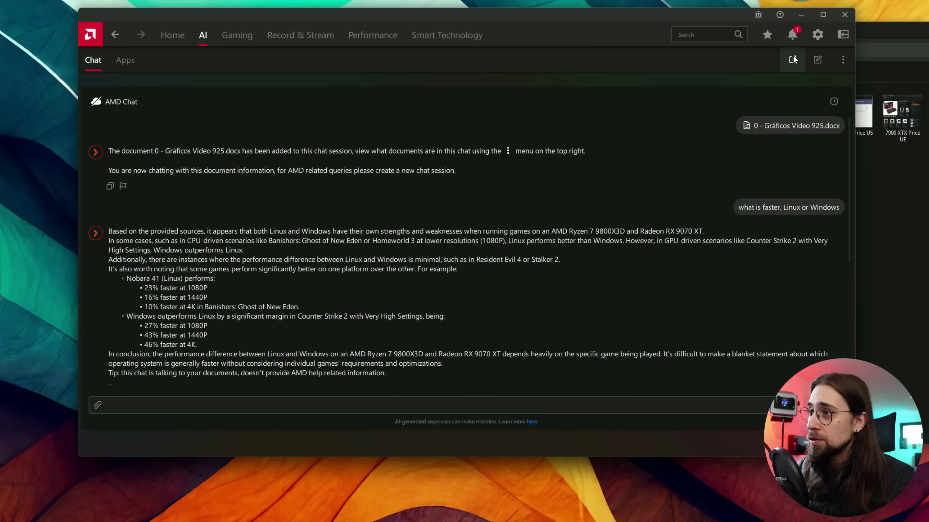
pyautogui.click(816, 62)
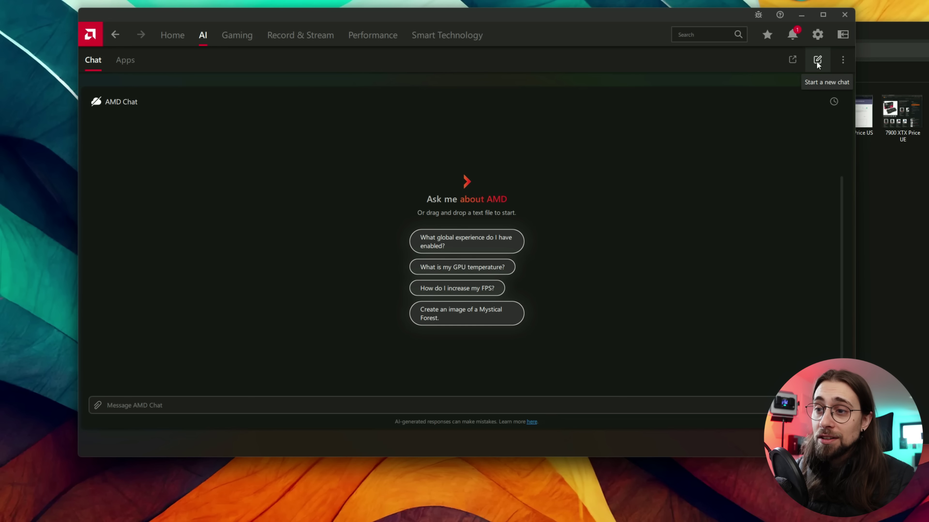
pyautogui.hotkey('alt', 'Tab')
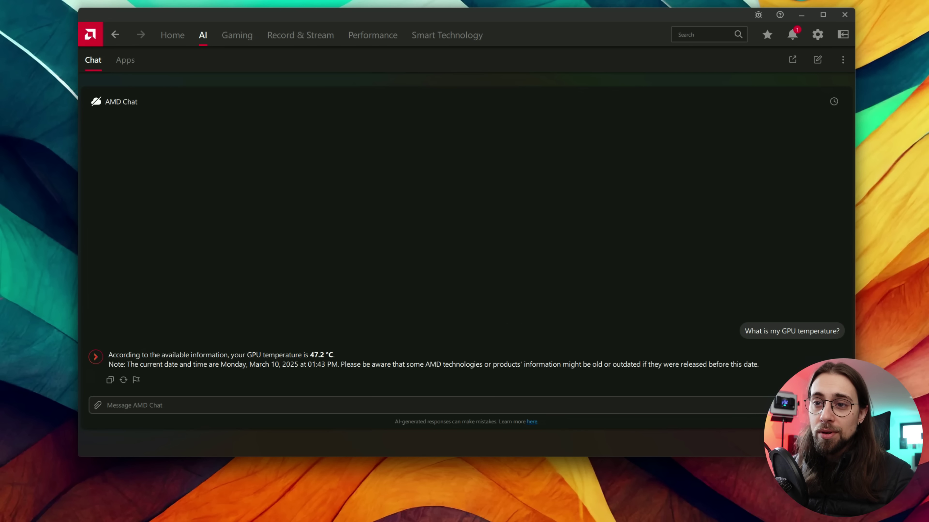
# Ask AMD Chat 'can you create music'.
pyautogui.click(200, 408)
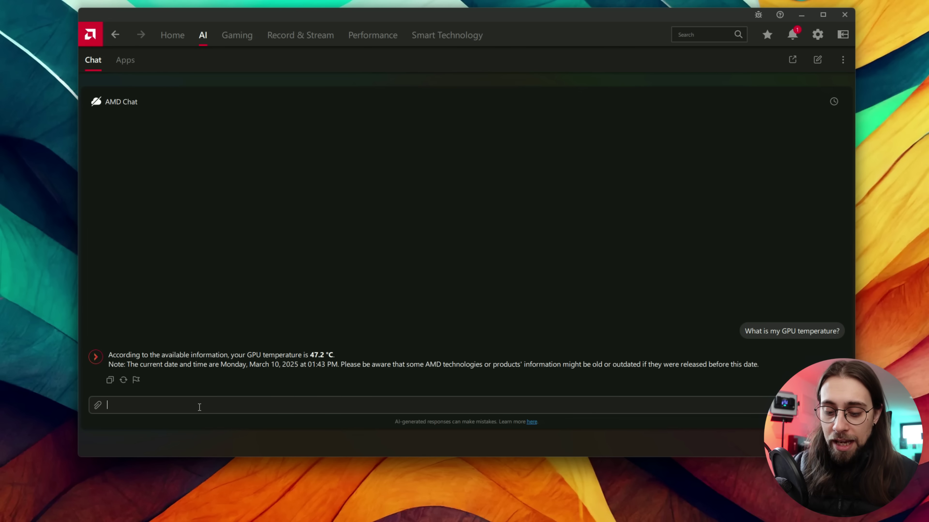
pyautogui.write('can you create m')
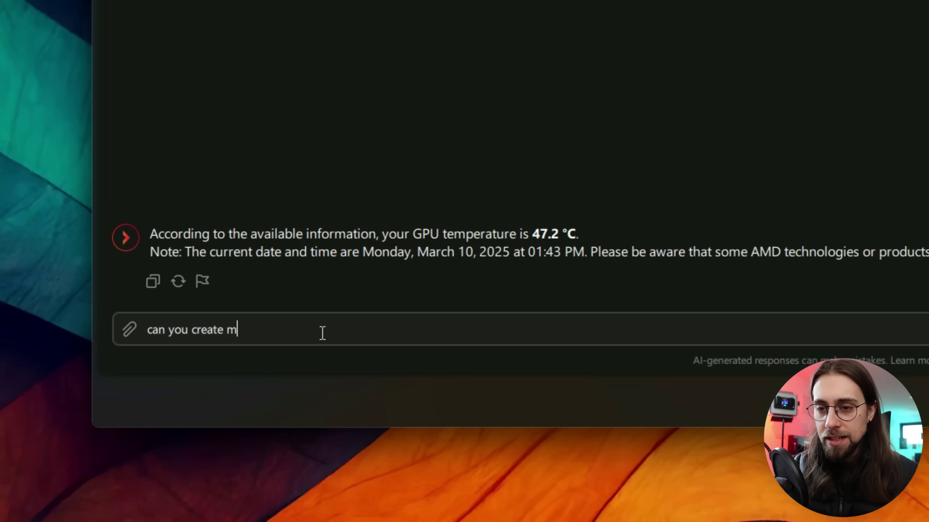
pyautogui.write('usic')
pyautogui.press('Return')
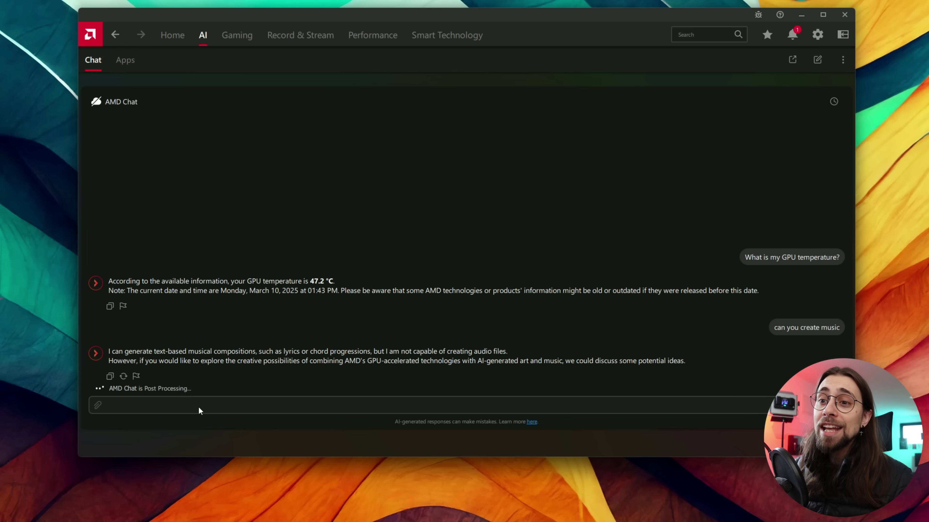